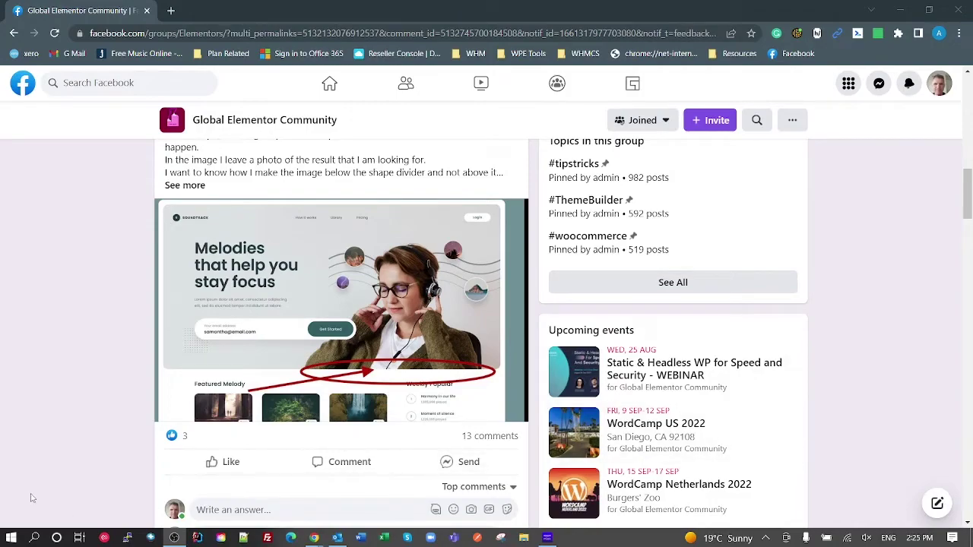
Step: Add two stacked single-structure containers to the blank Elementor page
scroll(189, 415, "up", 1)
scroll(189, 415, "down", 4)
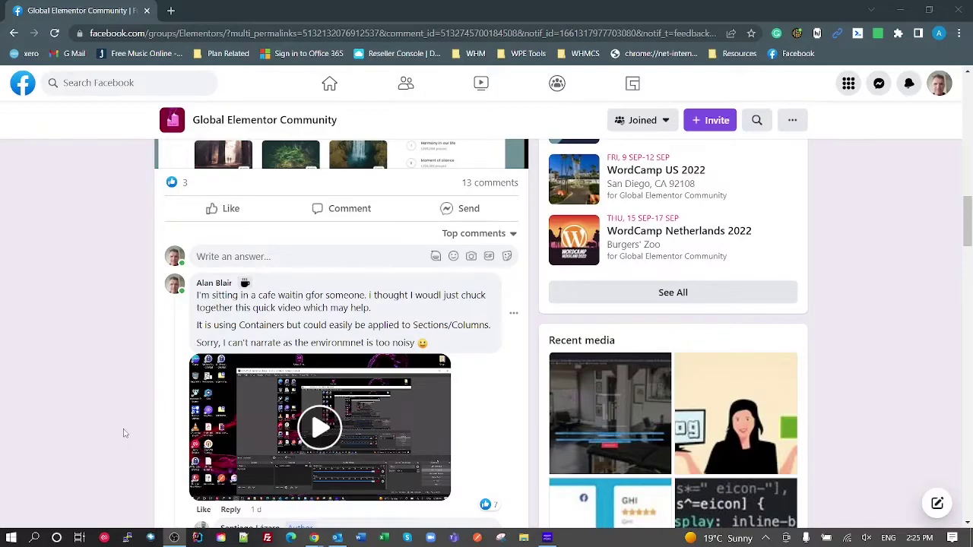
scroll(126, 430, "up", 3)
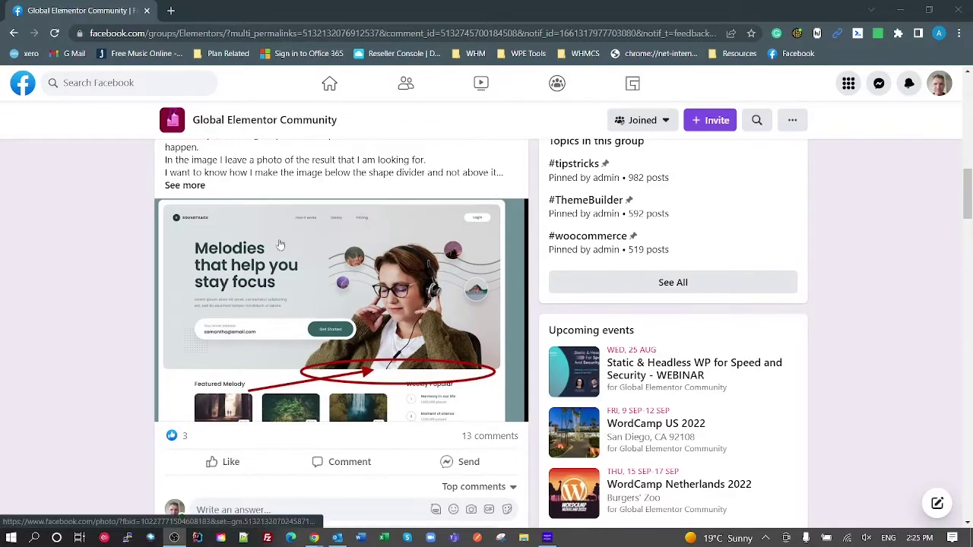
scroll(296, 271, "up", 2)
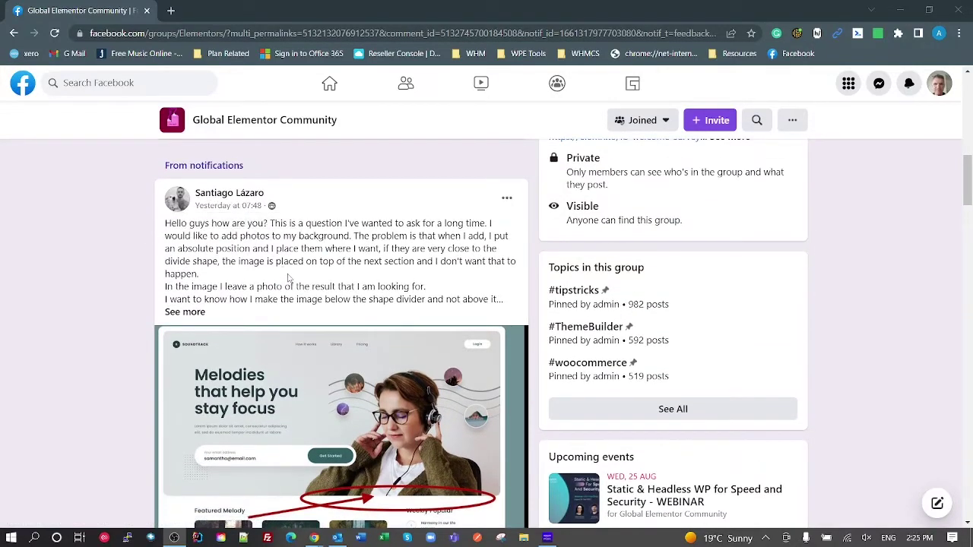
scroll(289, 278, "down", 2)
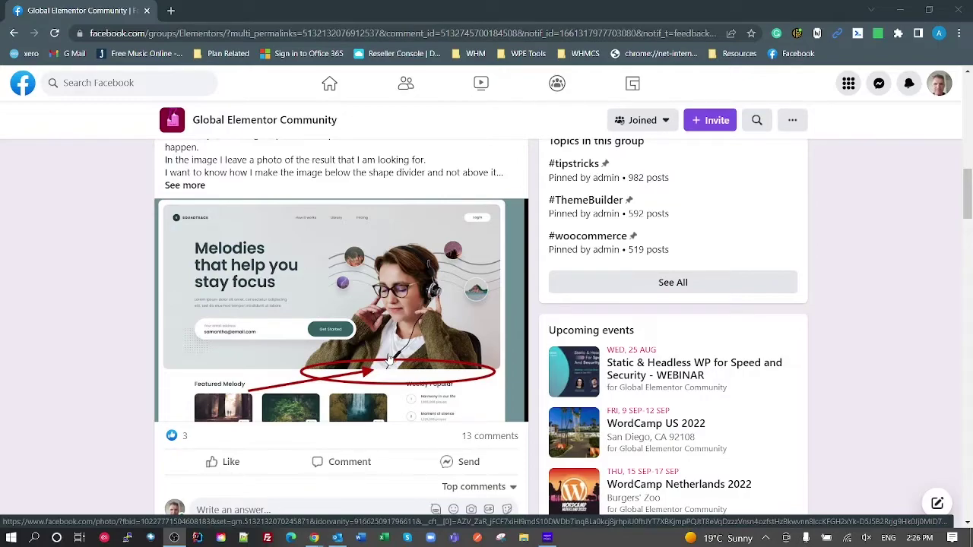
key("alt+Tab")
key("alt+Tab")
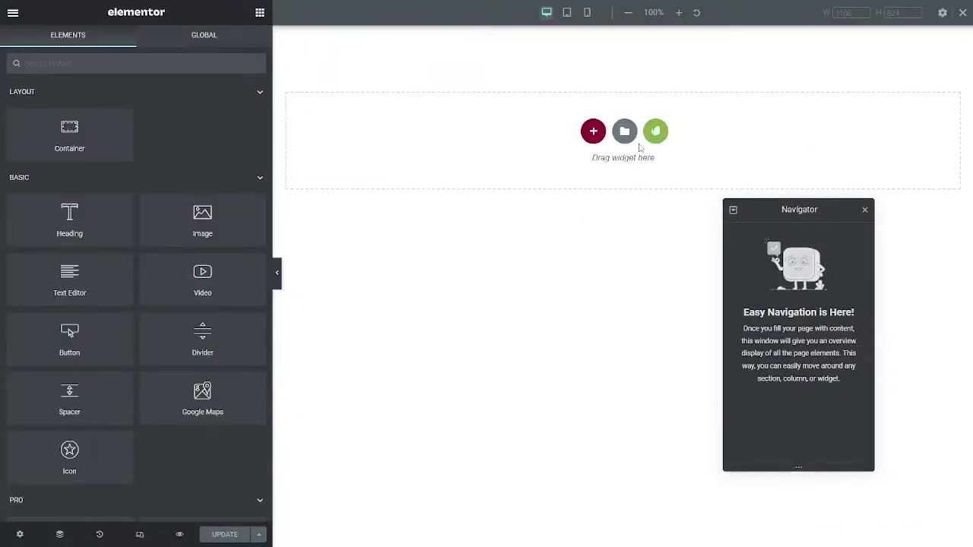
left_click(592, 131)
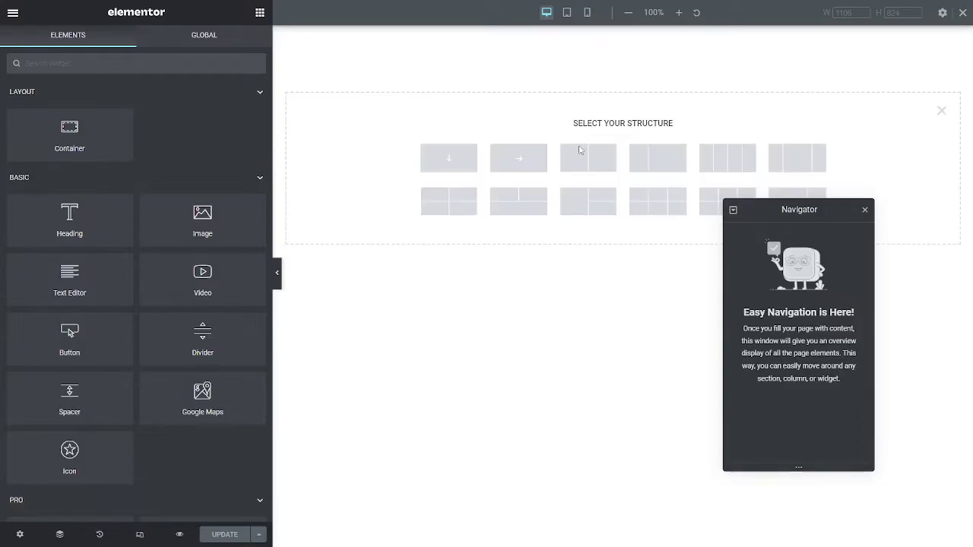
left_click(444, 158)
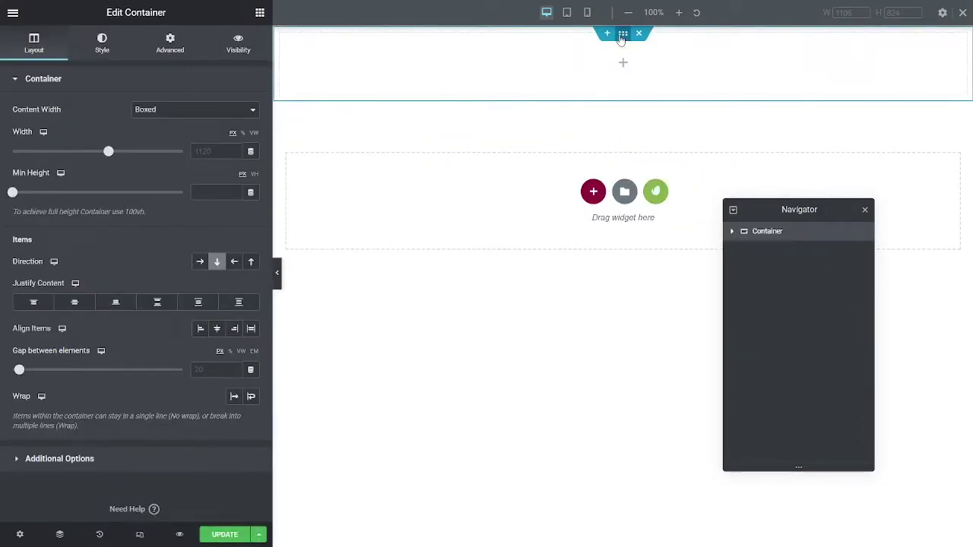
left_click(591, 199)
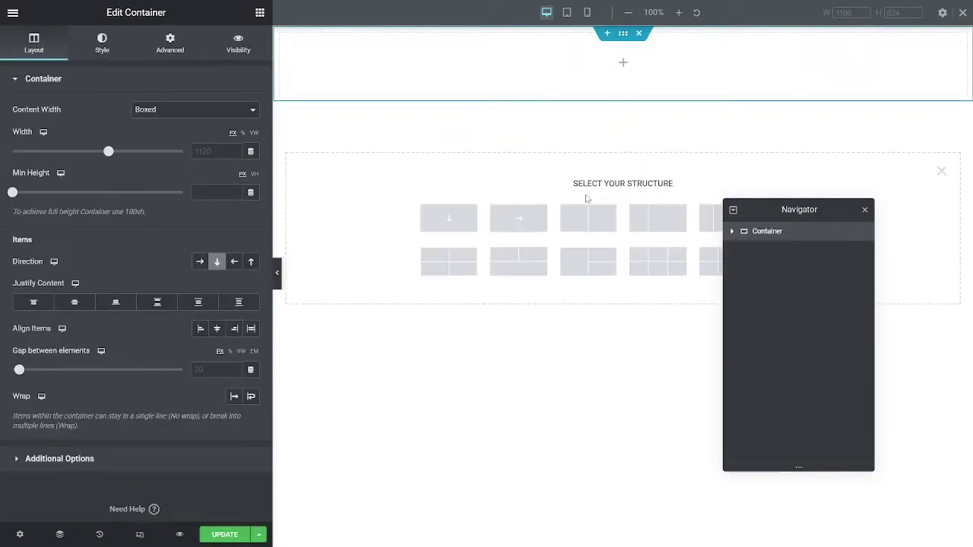
left_click(451, 222)
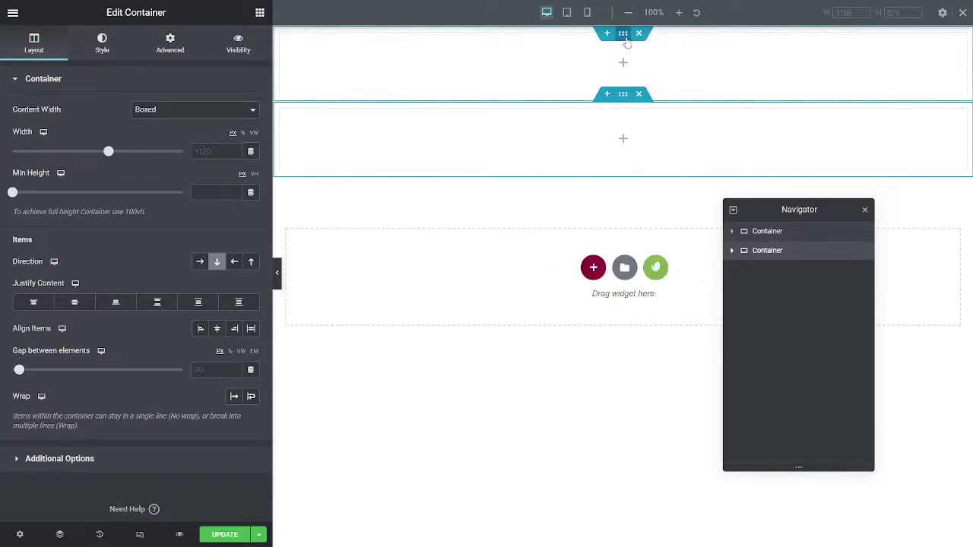
Step: Rename the two containers 'Top' and 'Test' in the Navigator
left_click(629, 42)
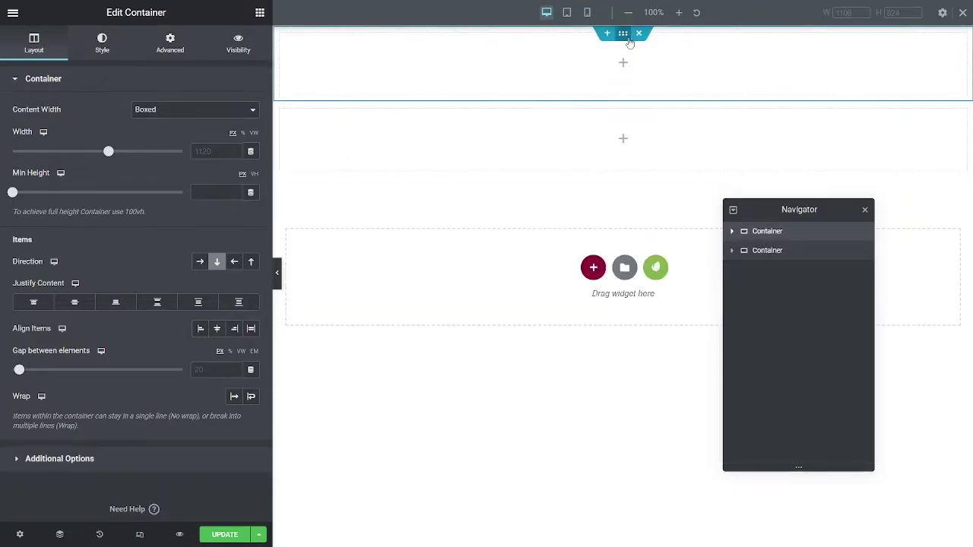
double_click(775, 232)
key("BackSpace")
type("Top")
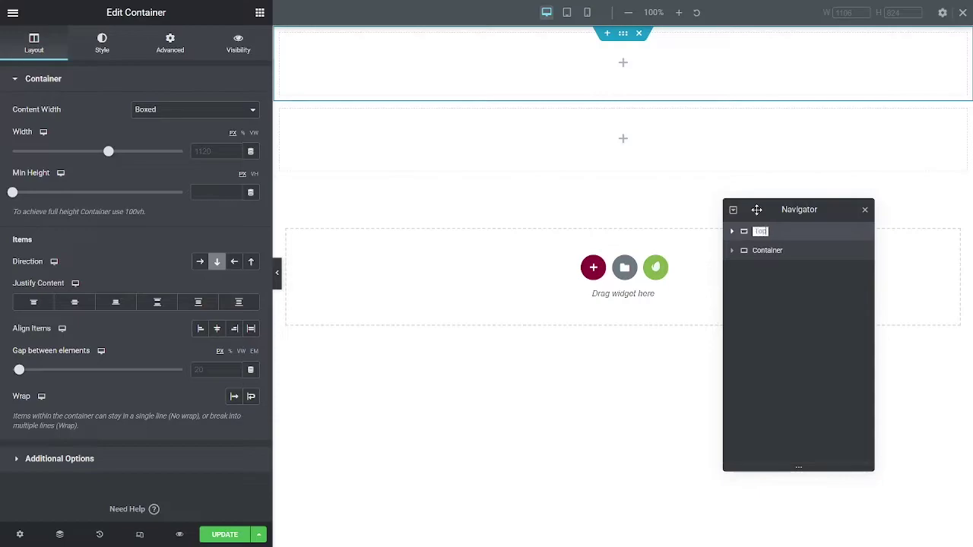
key("Return")
left_click(768, 252)
double_click(767, 252)
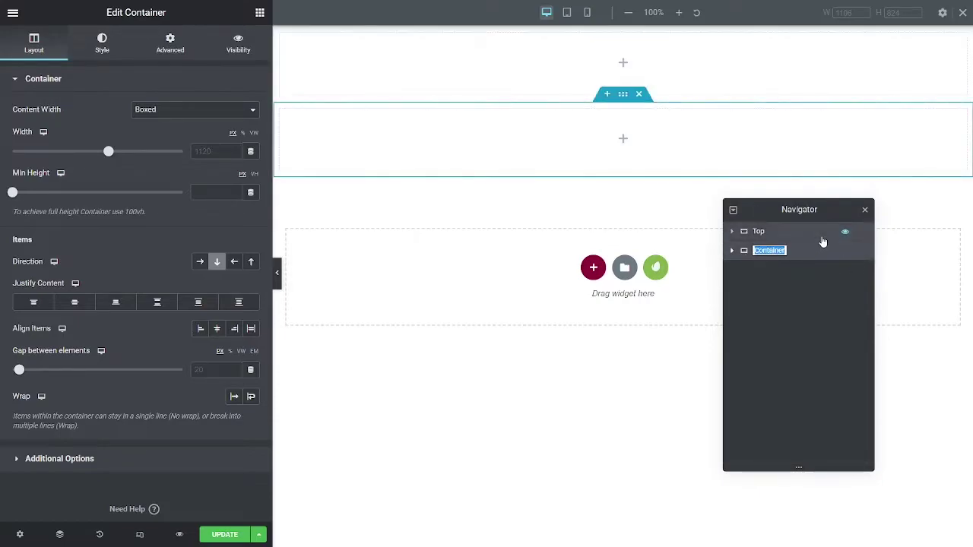
type("Test")
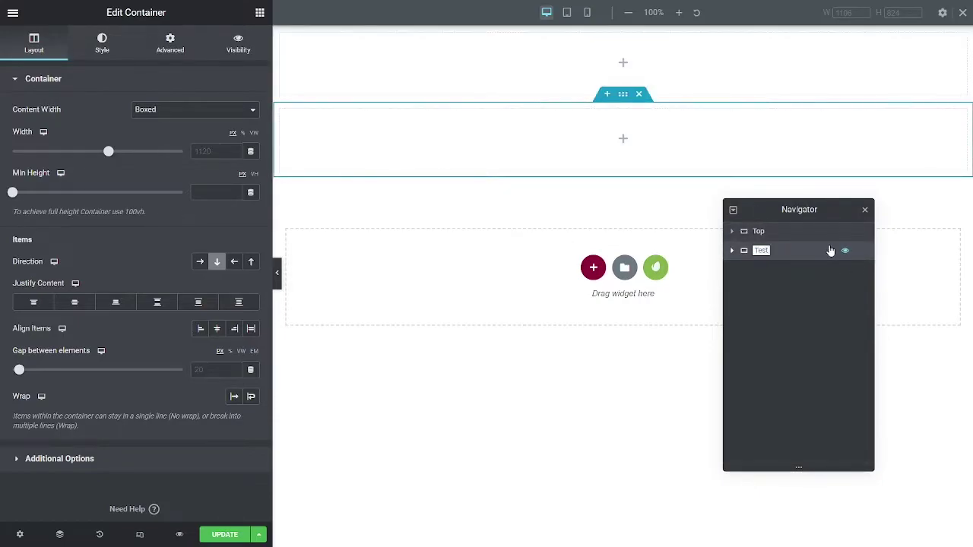
key("Return")
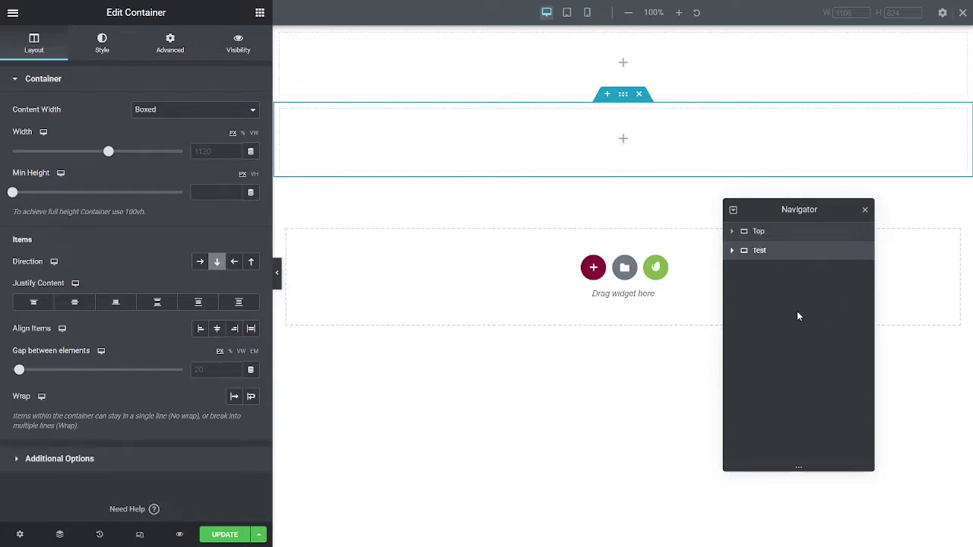
Step: Give the Test container a Classic background in the Primary global colour
left_click(758, 234)
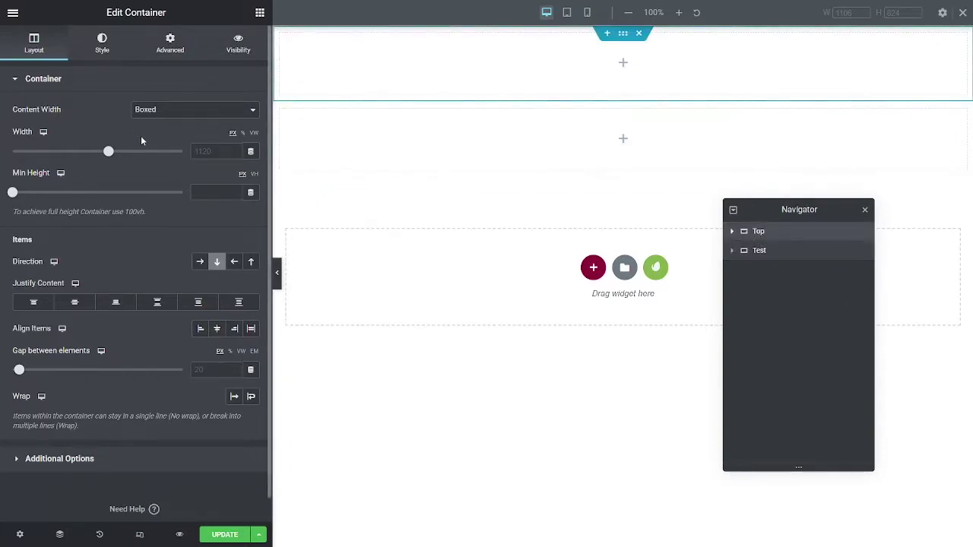
left_click(742, 253)
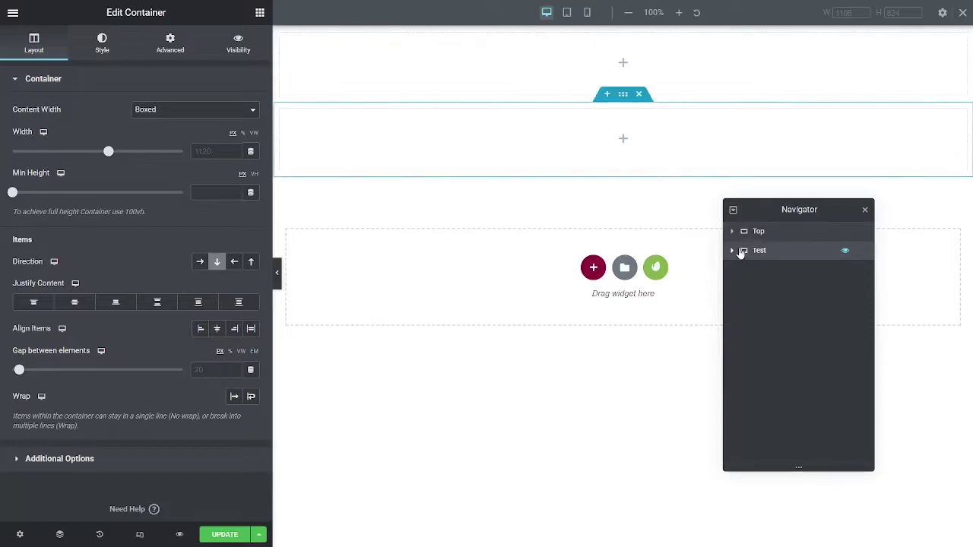
left_click(102, 43)
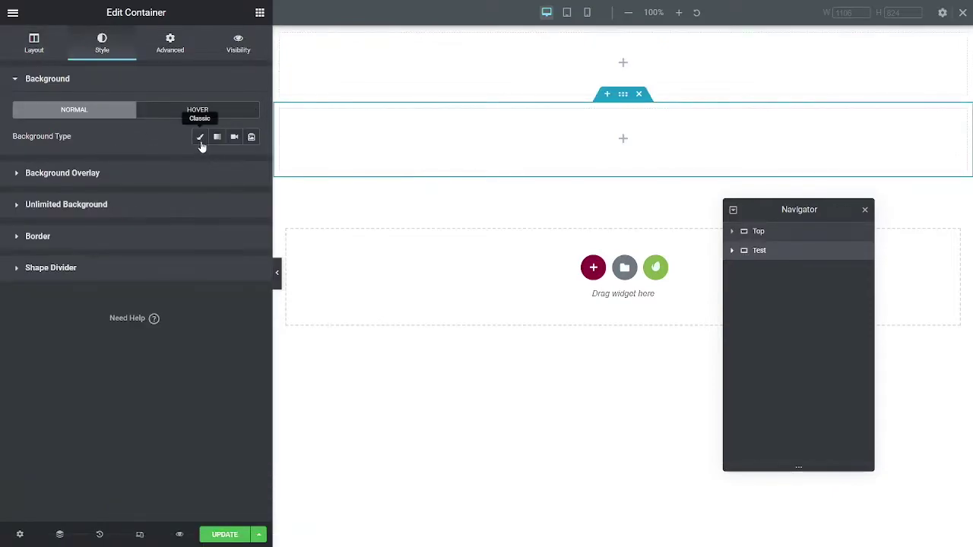
left_click(201, 141)
left_click(236, 164)
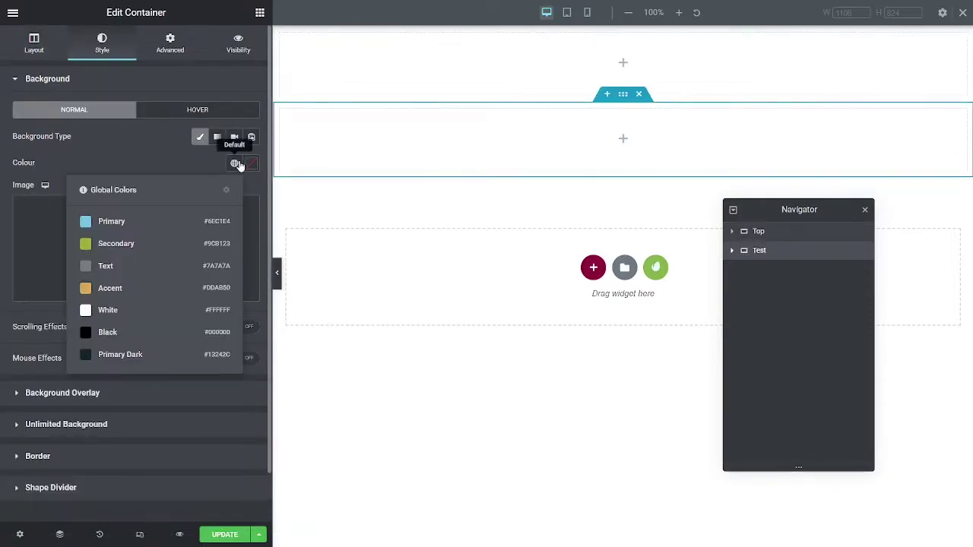
left_click(111, 221)
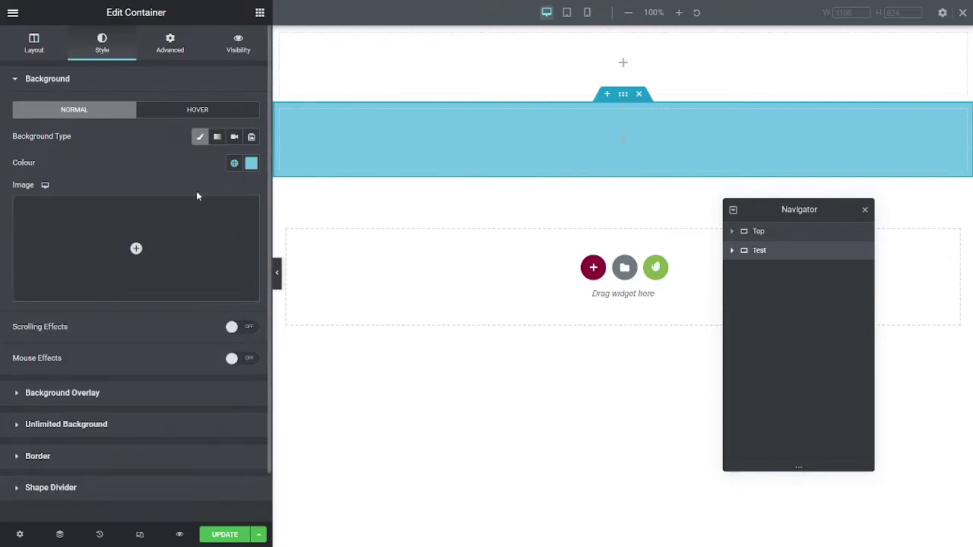
Step: Set the Test container's minimum height to about 385 px
left_click(35, 44)
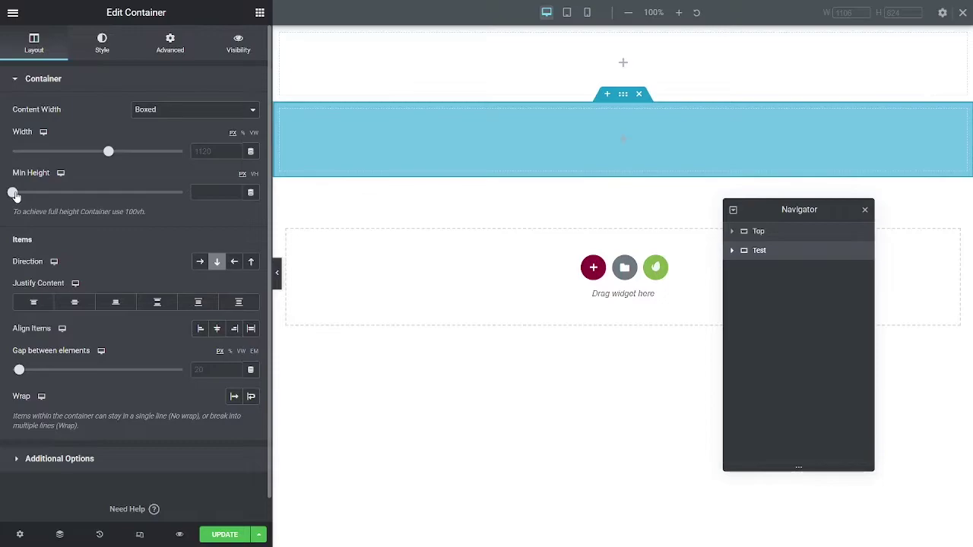
left_click_drag(12, 193, 61, 206)
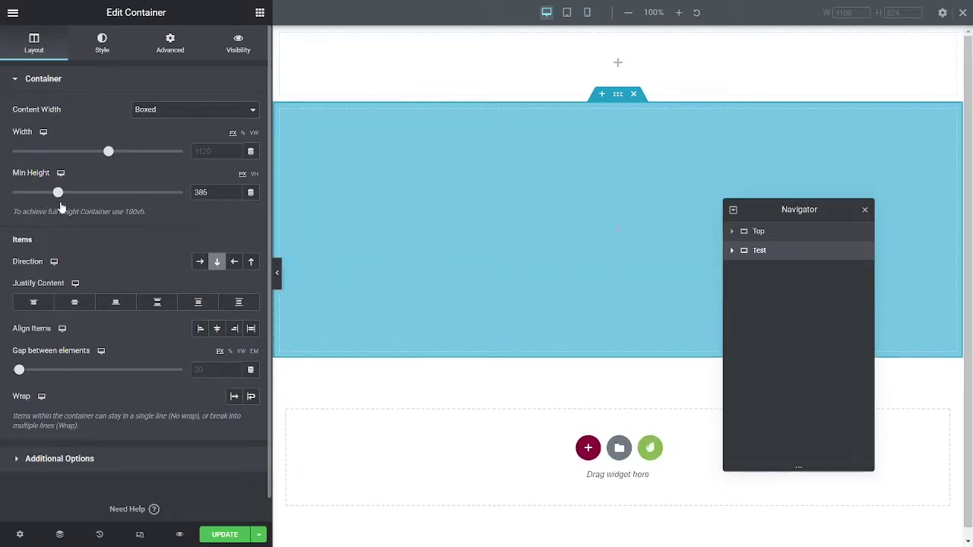
key("ctrl+z")
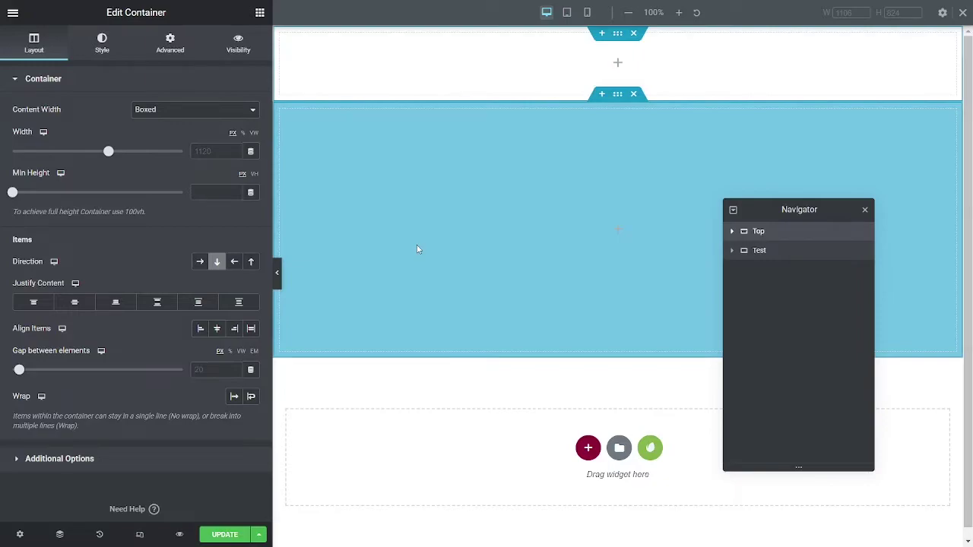
Step: Add a full-width container inside Top and name it 'Hero'
left_click(259, 13)
left_click_drag(72, 137, 328, 60)
left_click(207, 112)
left_click(179, 129)
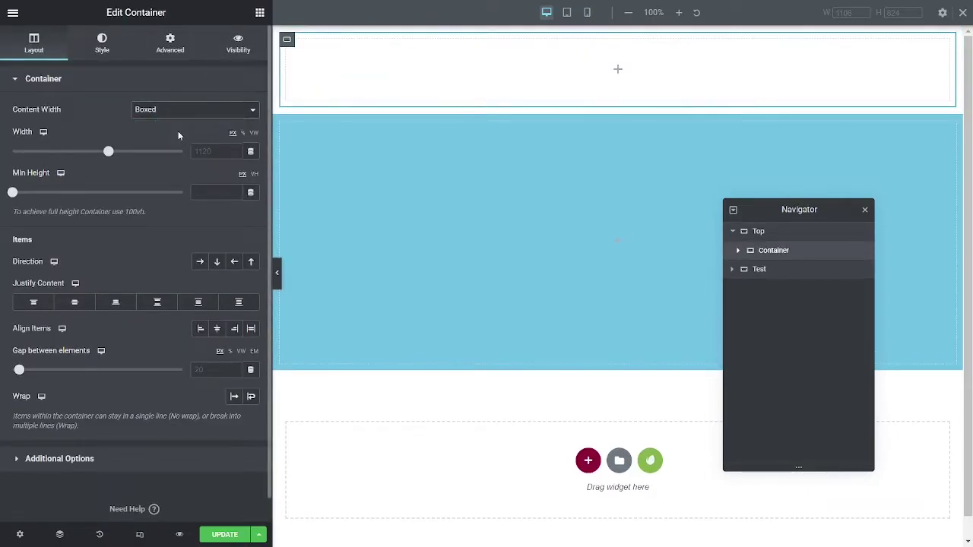
double_click(773, 250)
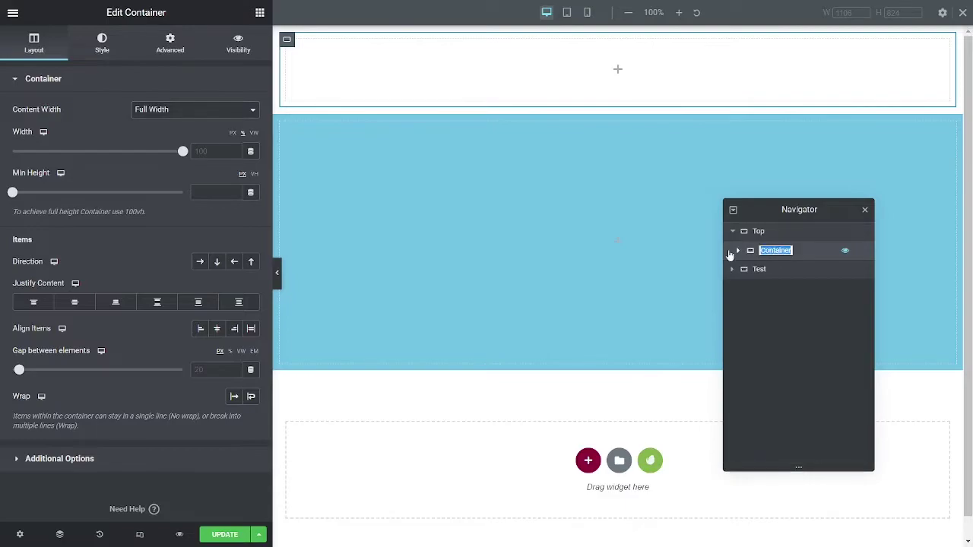
key("BackSpace")
type("Hero")
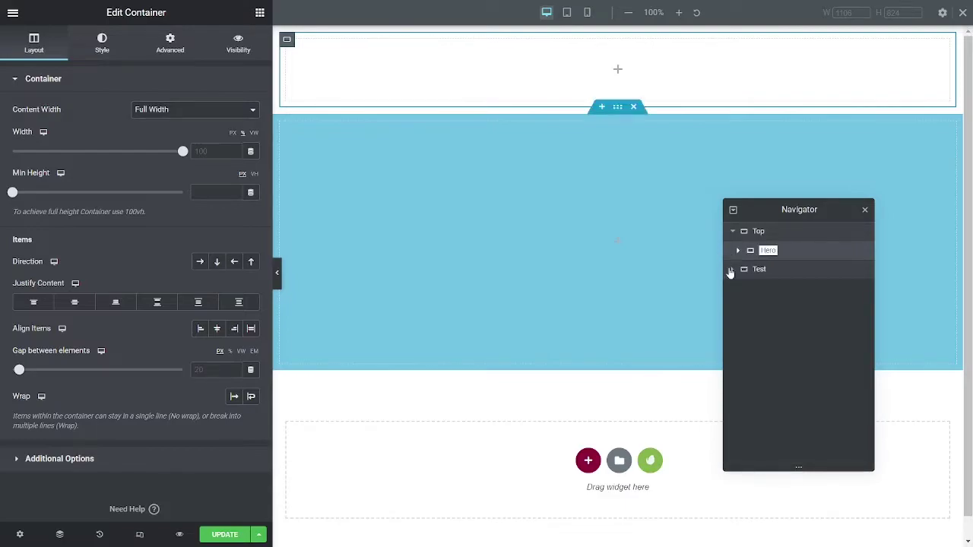
key("Return")
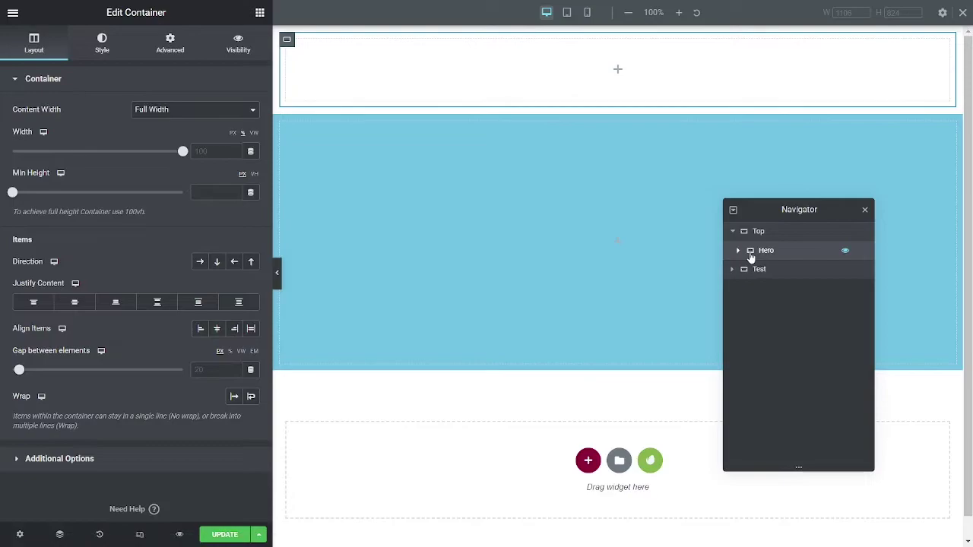
Step: Set Hero's Classic background to the octopus photo, positioned Centre Centre with Cover size
left_click(101, 54)
left_click(200, 136)
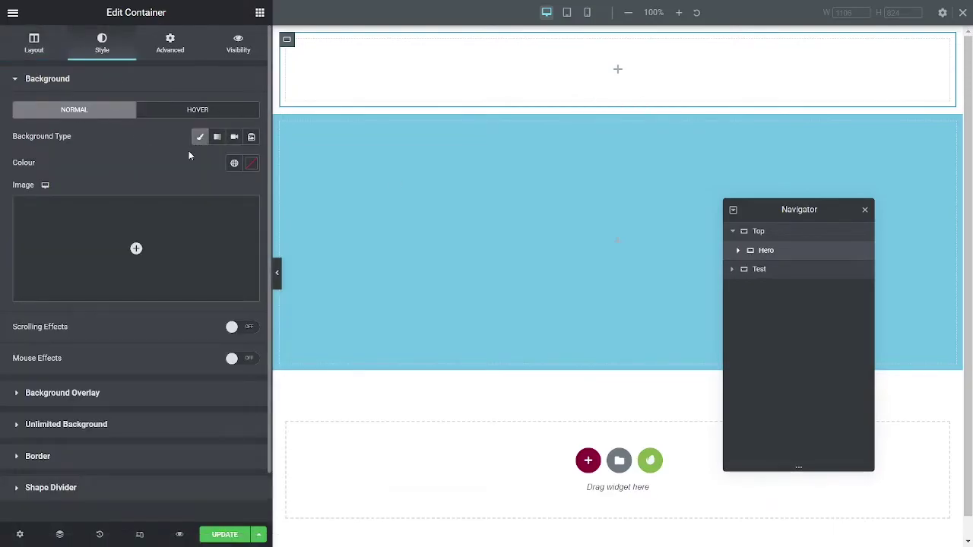
left_click(169, 235)
left_click(290, 188)
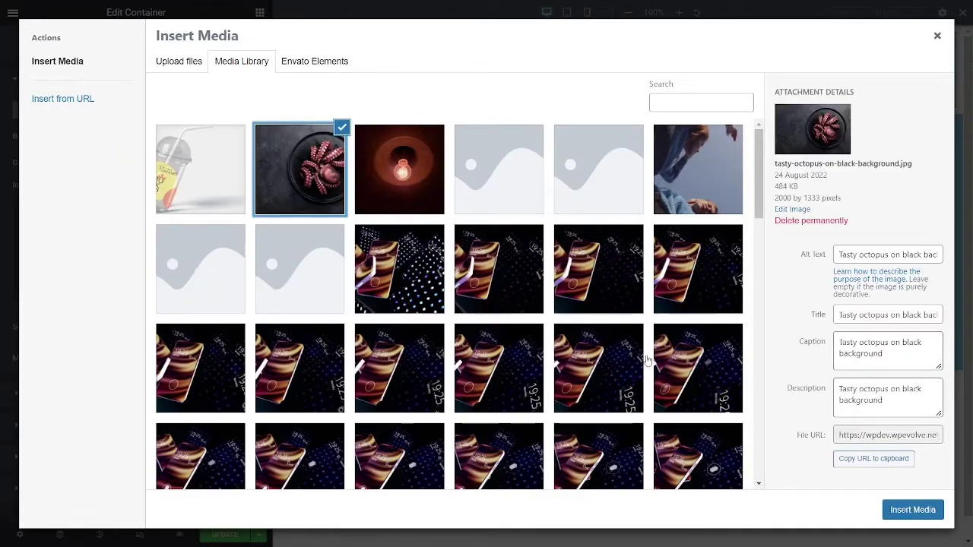
left_click(909, 506)
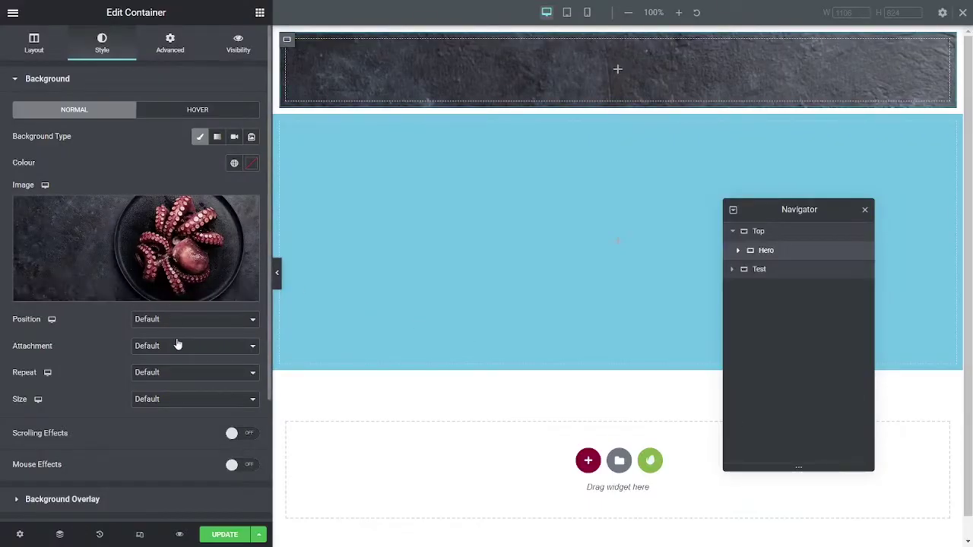
left_click(167, 320)
left_click(178, 344)
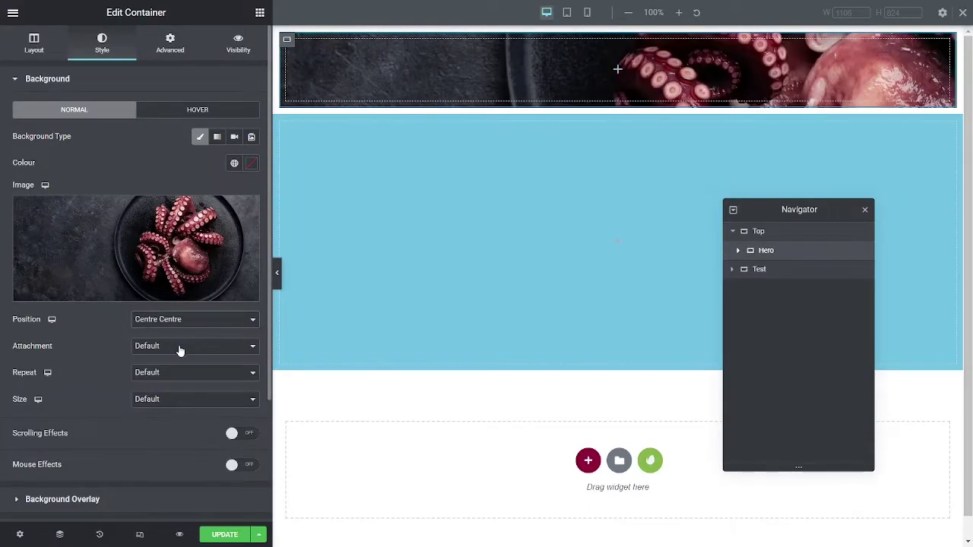
left_click(180, 400)
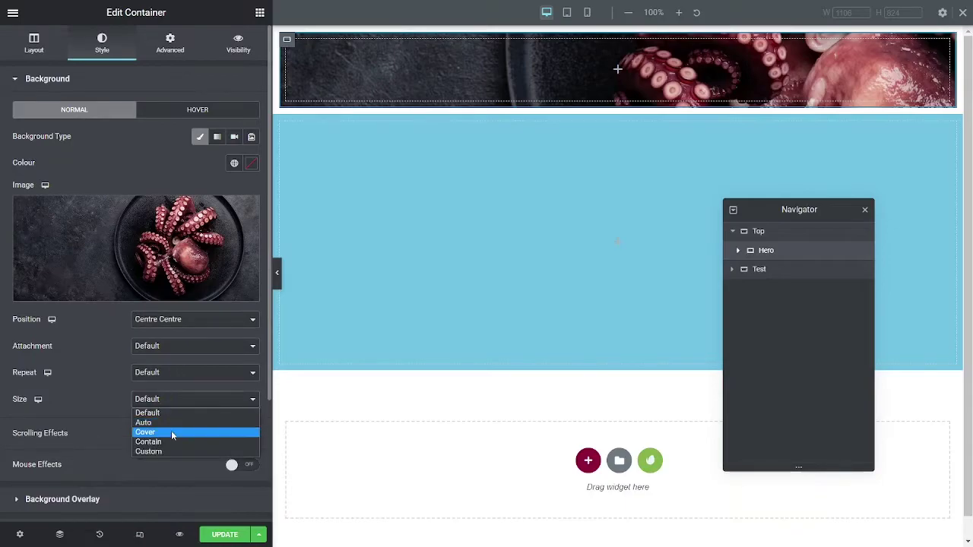
left_click(171, 431)
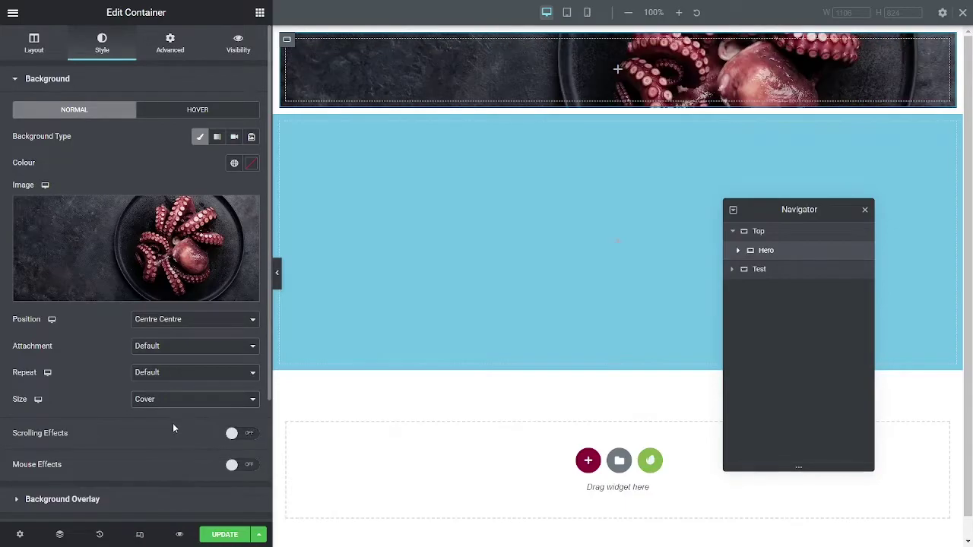
Step: Add a Heading widget to Hero reading 'Hero<br/>Heading'
left_click(259, 12)
left_click_drag(81, 228, 357, 94)
left_click_drag(114, 124, 2, 114)
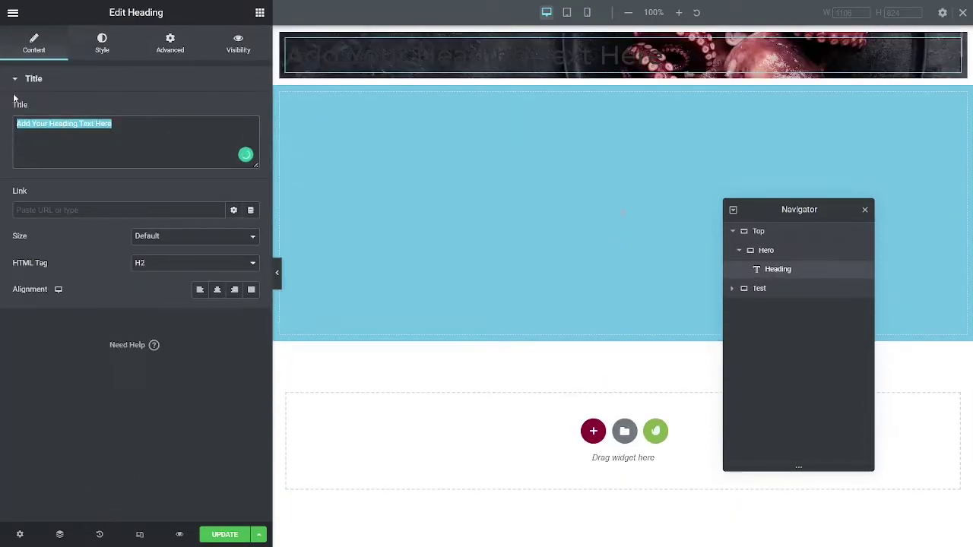
type("Herp<br/>")
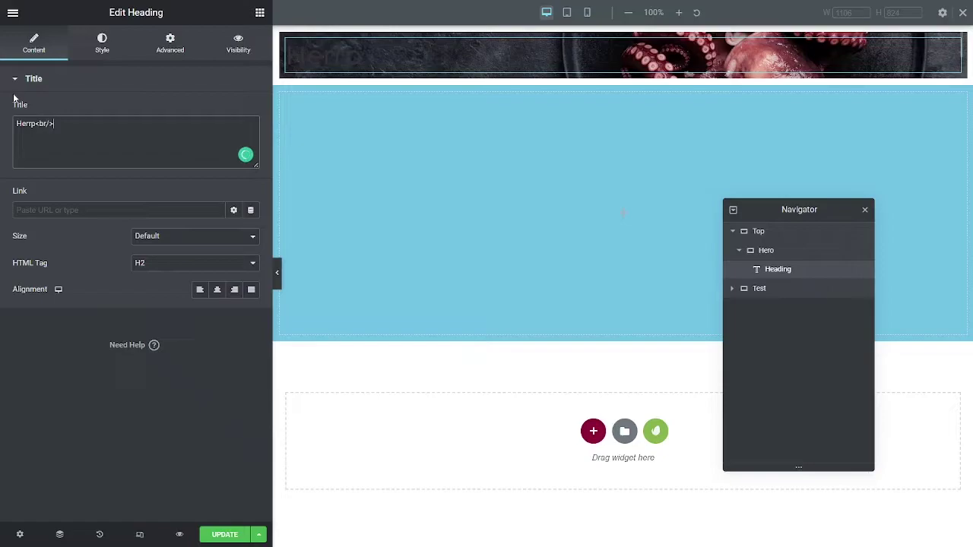
type("Heading")
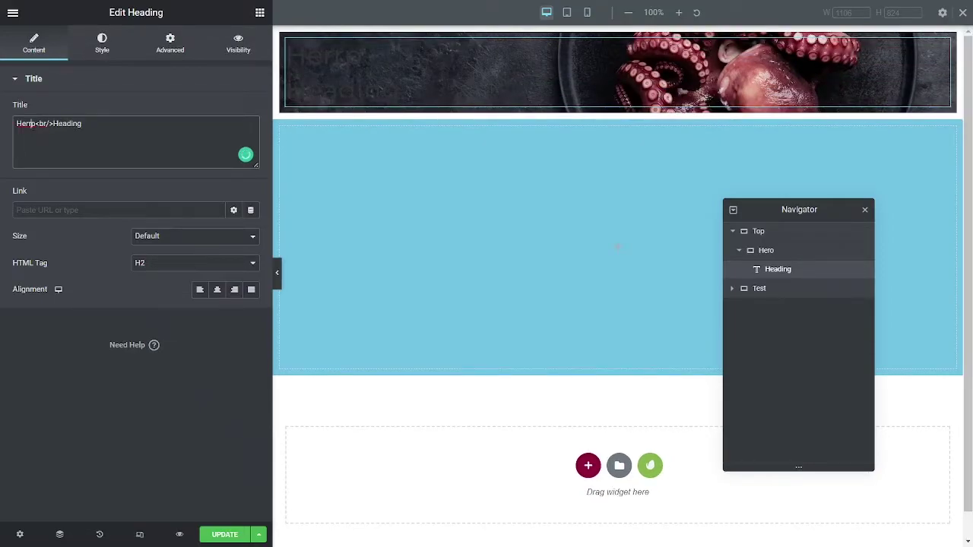
key("BackSpace")
key("BackSpace")
type("o")
Step: Style the heading with the global White colour and the large bold global font
left_click(102, 43)
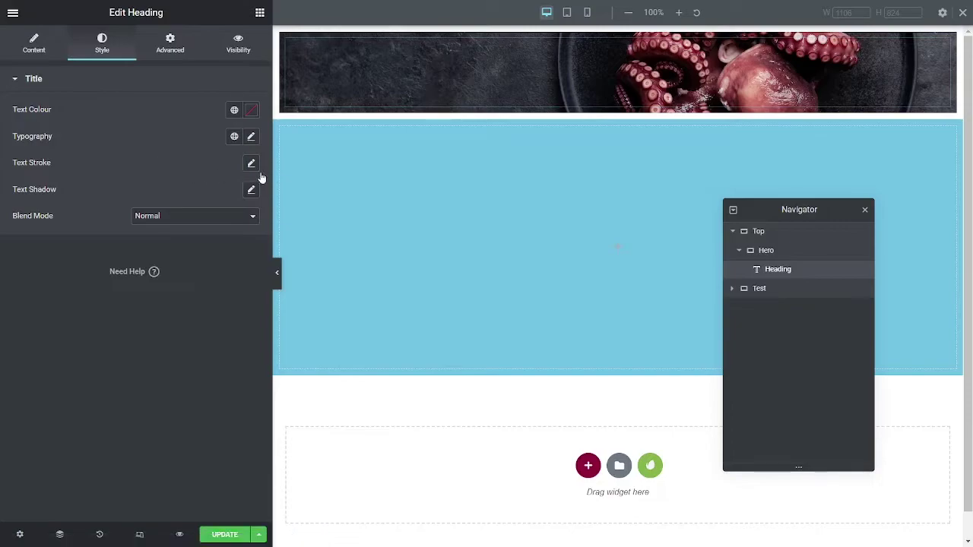
left_click(234, 110)
left_click(139, 256)
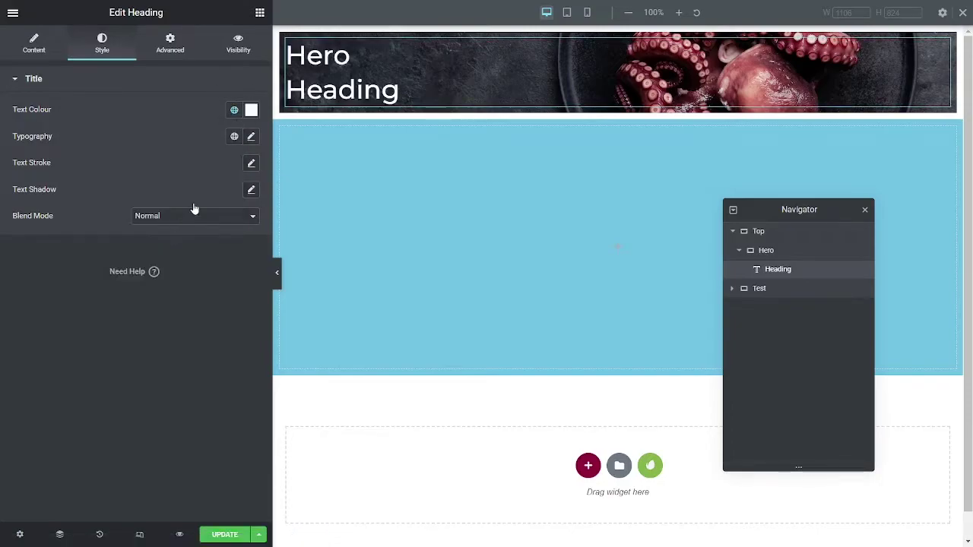
left_click(234, 137)
left_click(226, 288)
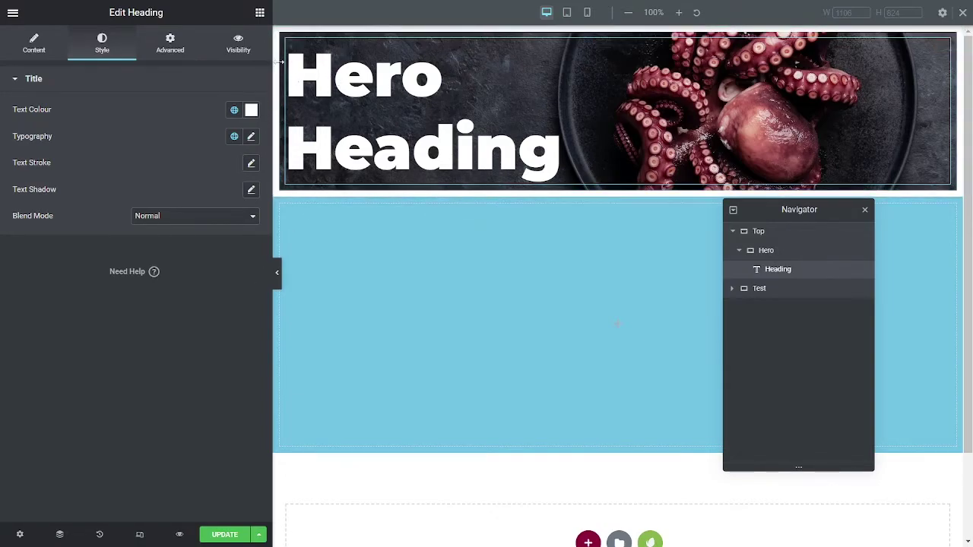
Step: Set the Hero container's linked padding to 5 rem on all sides
left_click(765, 250)
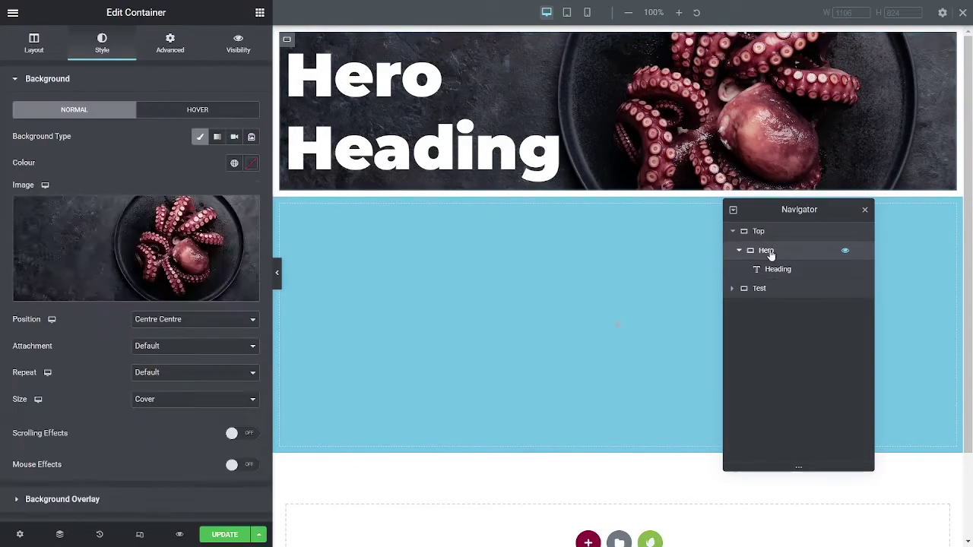
left_click(169, 45)
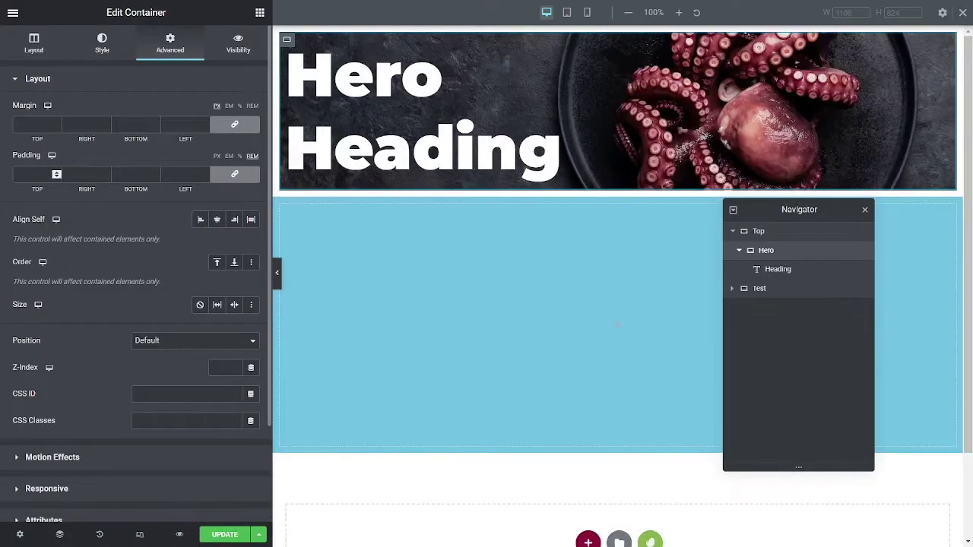
left_click(58, 176)
type("3")
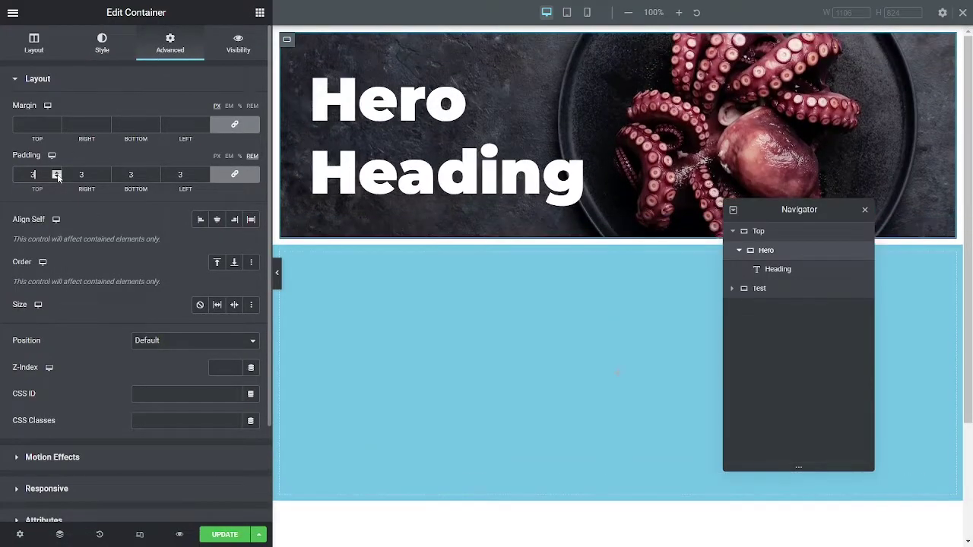
left_click(58, 174)
left_click(58, 174)
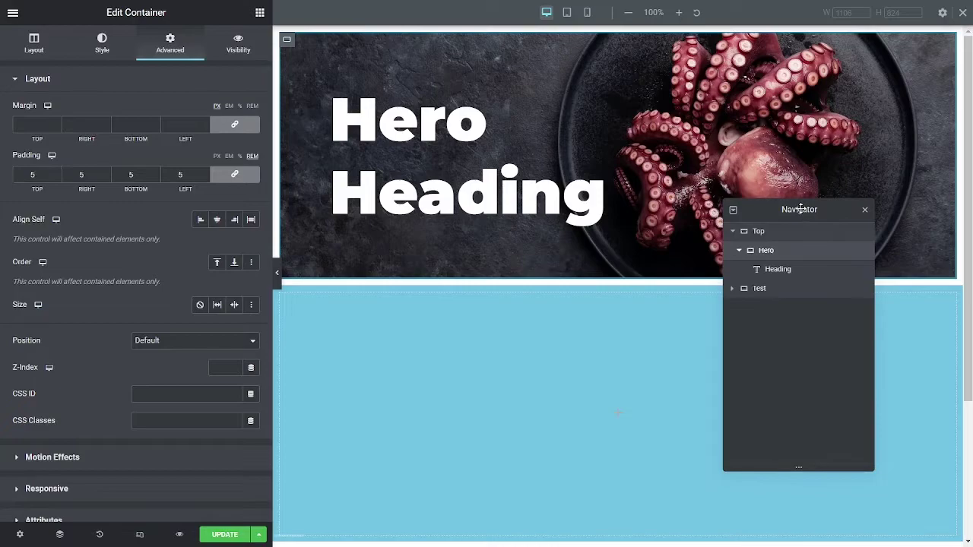
left_click_drag(800, 210, 864, 296)
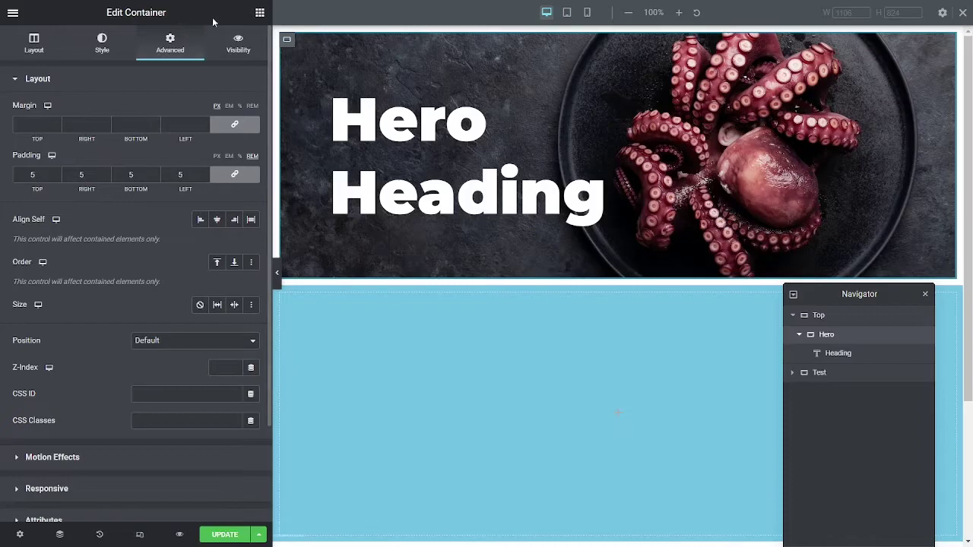
left_click(259, 13)
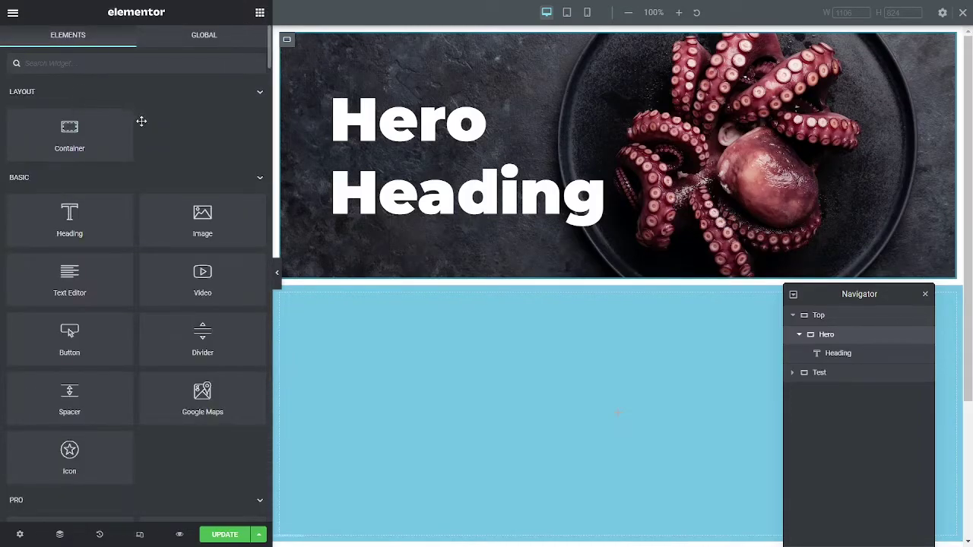
Step: Place an Image widget in Hero showing the drink-cup mockup at Full size
left_click_drag(202, 217, 392, 213)
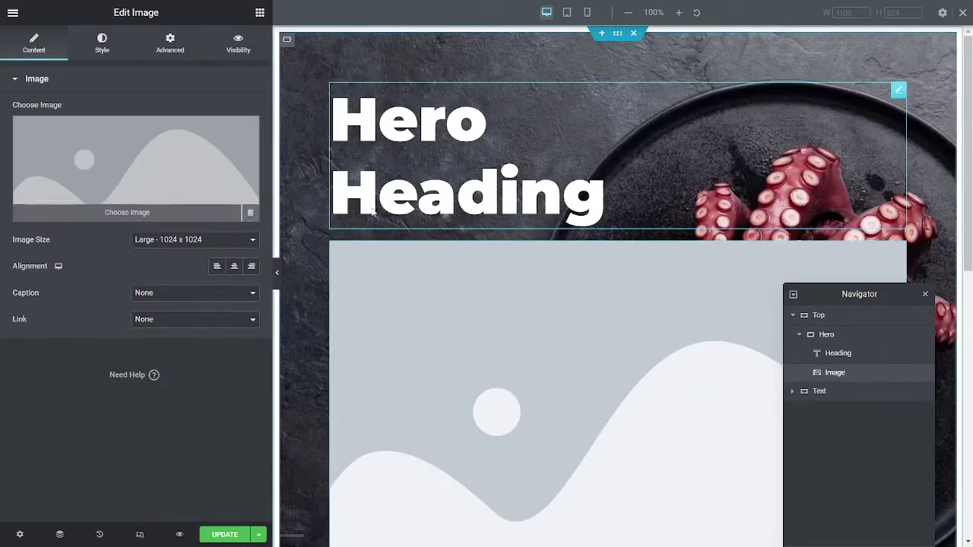
left_click(167, 239)
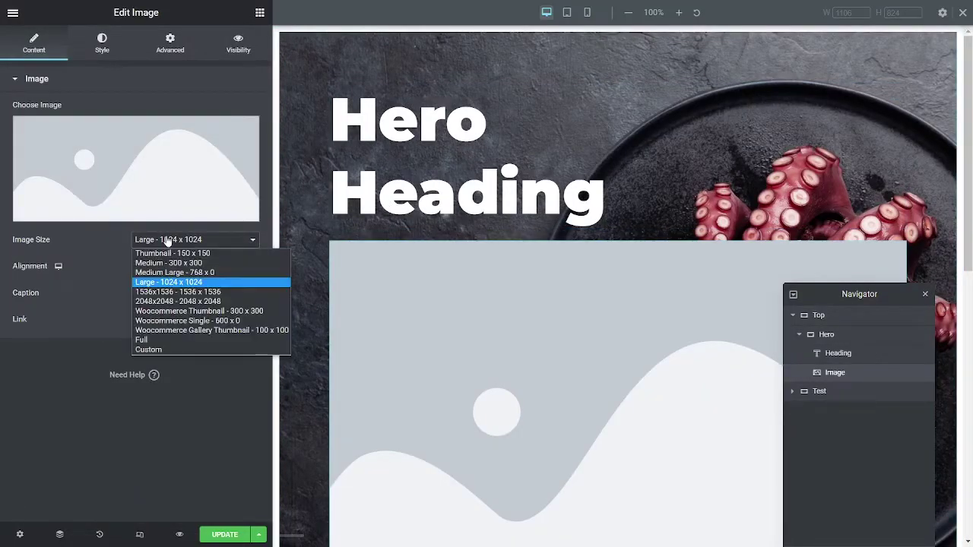
left_click(141, 340)
left_click(139, 198)
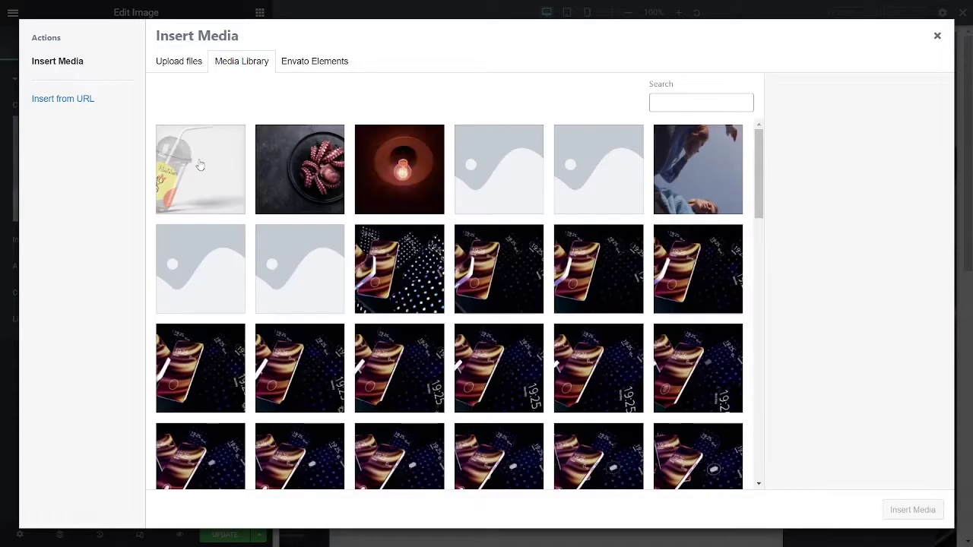
left_click(199, 165)
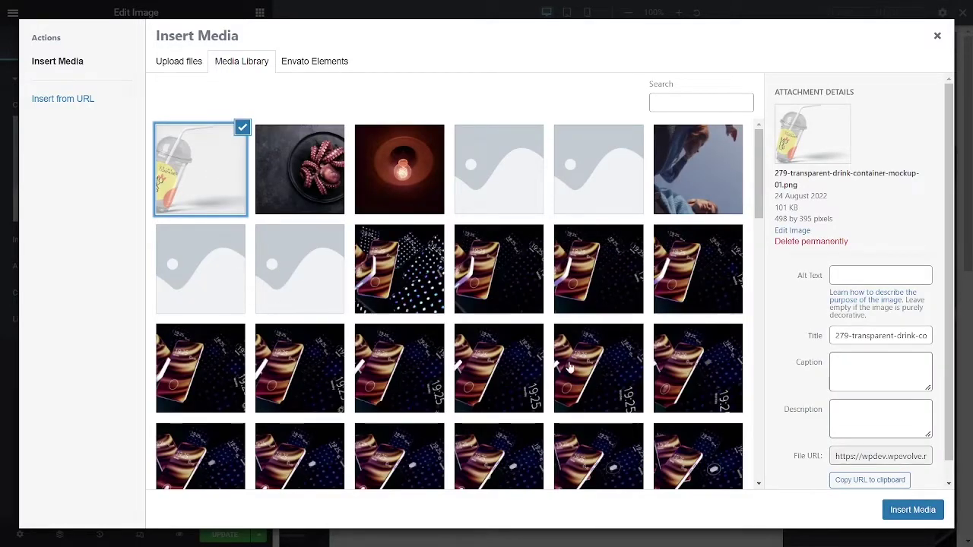
left_click(911, 510)
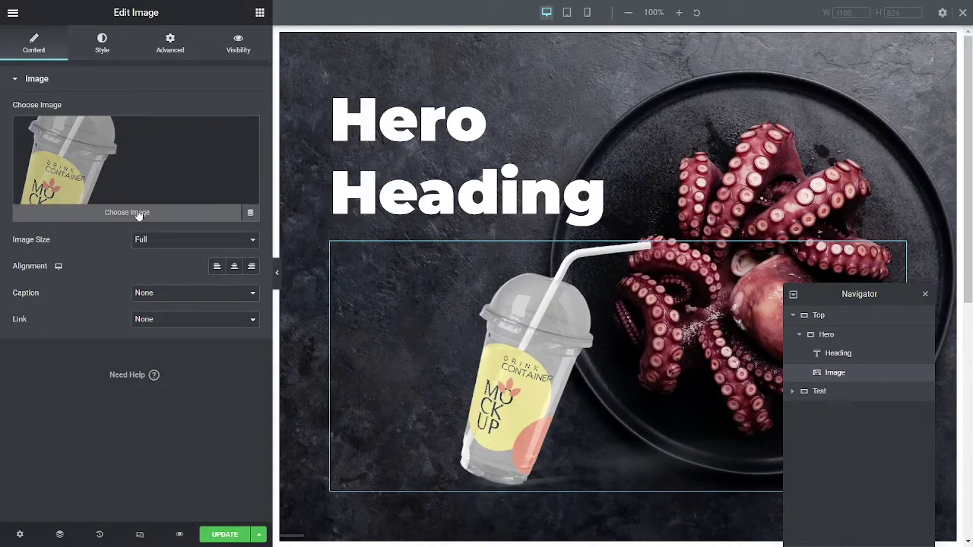
Step: Position the cup image Absolute, anchored right and bottom, with a -164 vertical offset
left_click(103, 43)
left_click(163, 46)
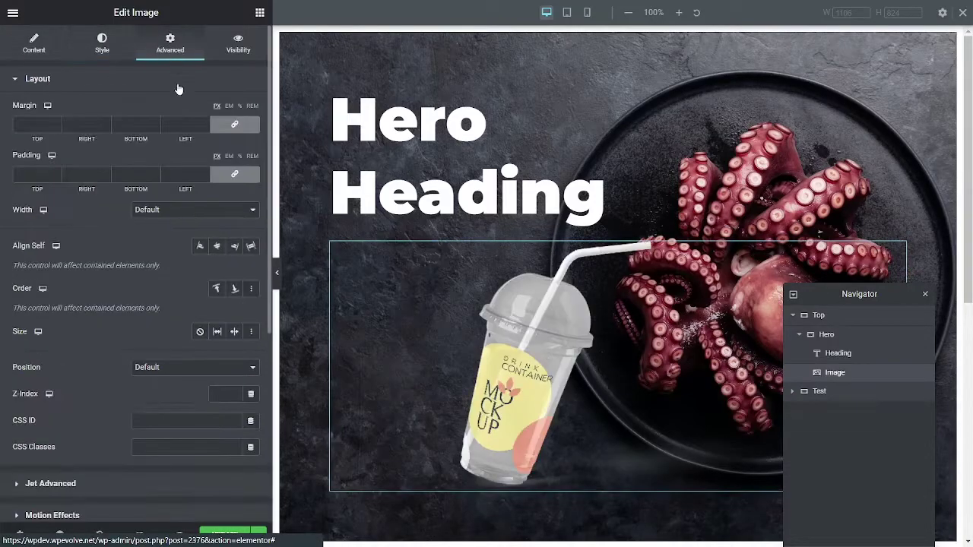
left_click(190, 367)
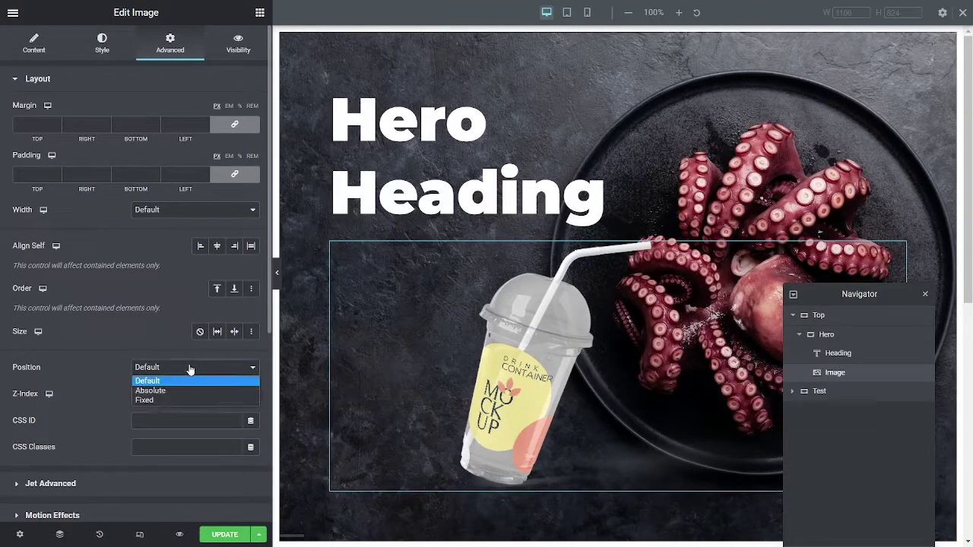
left_click(179, 390)
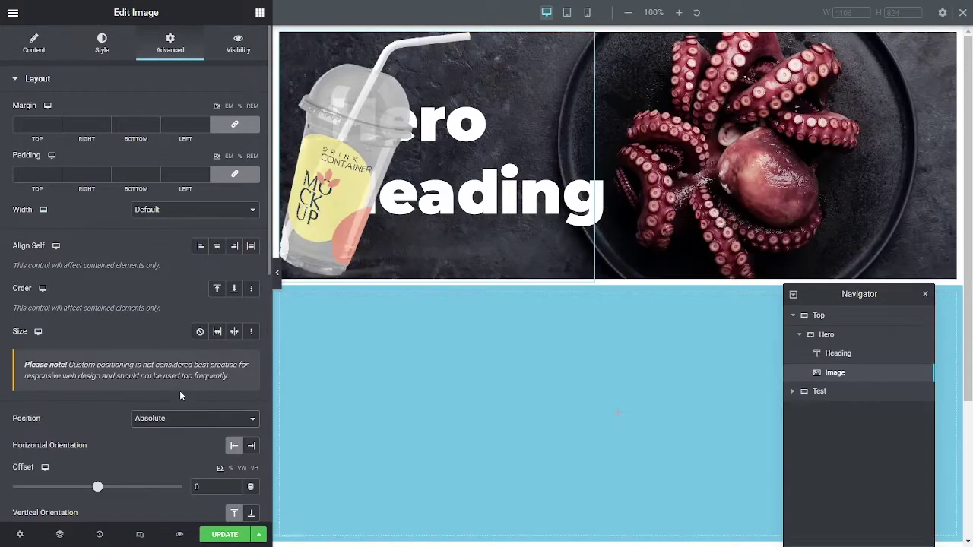
left_click(251, 446)
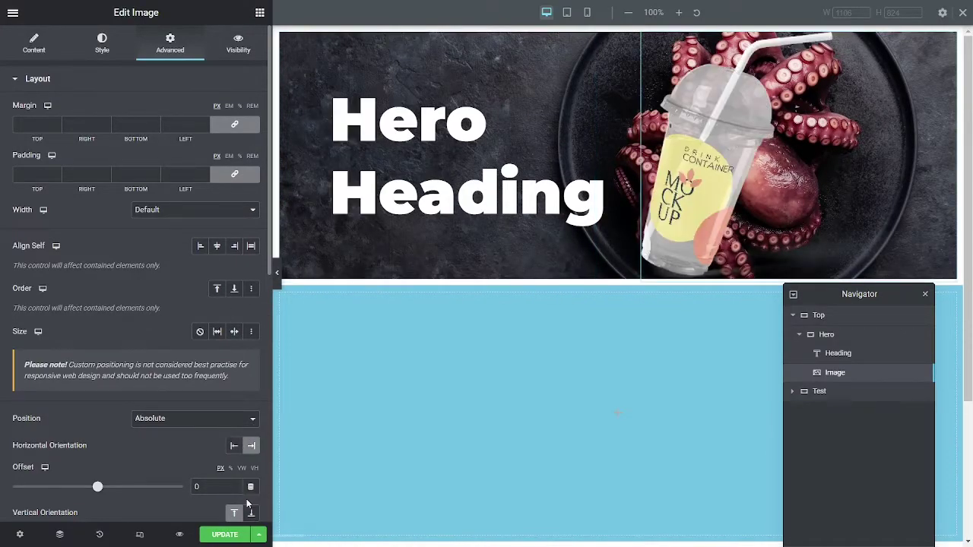
left_click(252, 512)
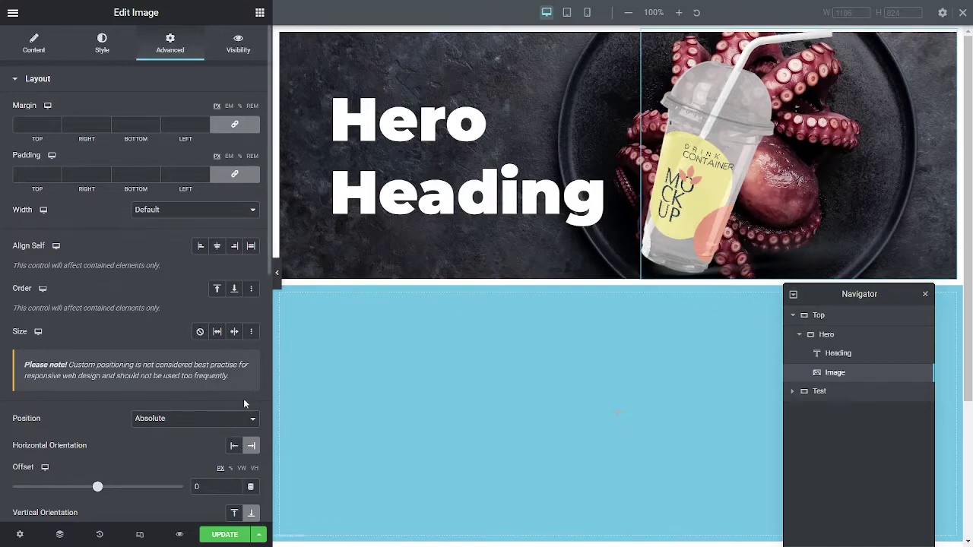
scroll(137, 472, "down", 1)
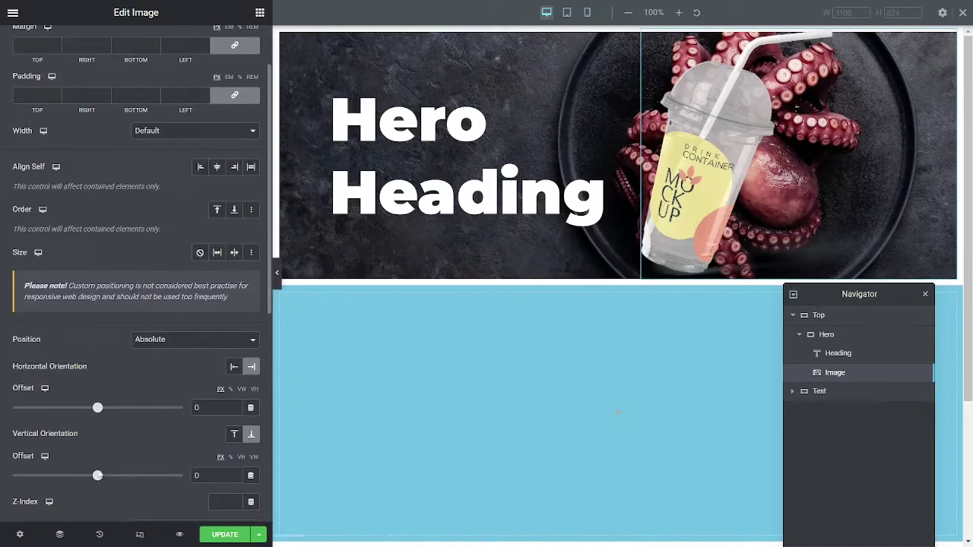
left_click_drag(97, 477, 83, 477)
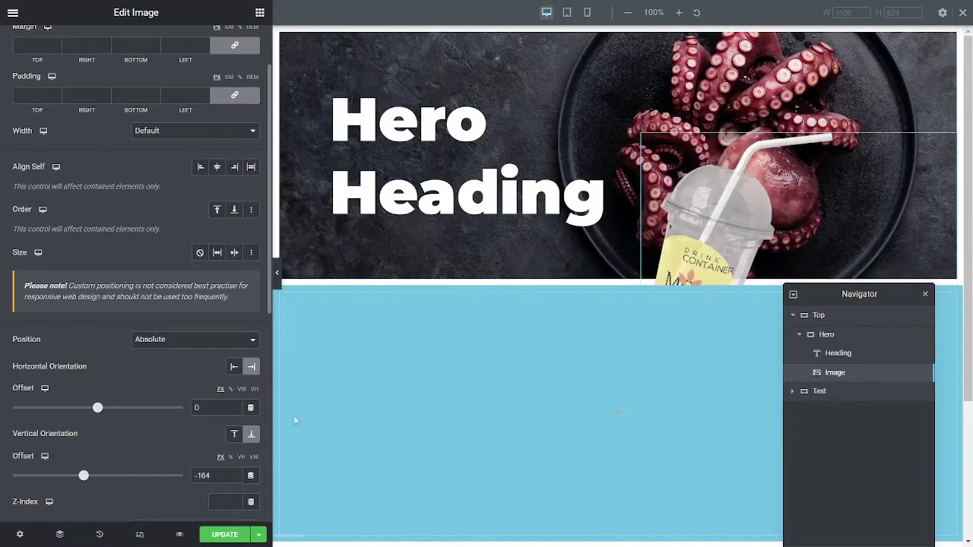
mouse_move(624, 285)
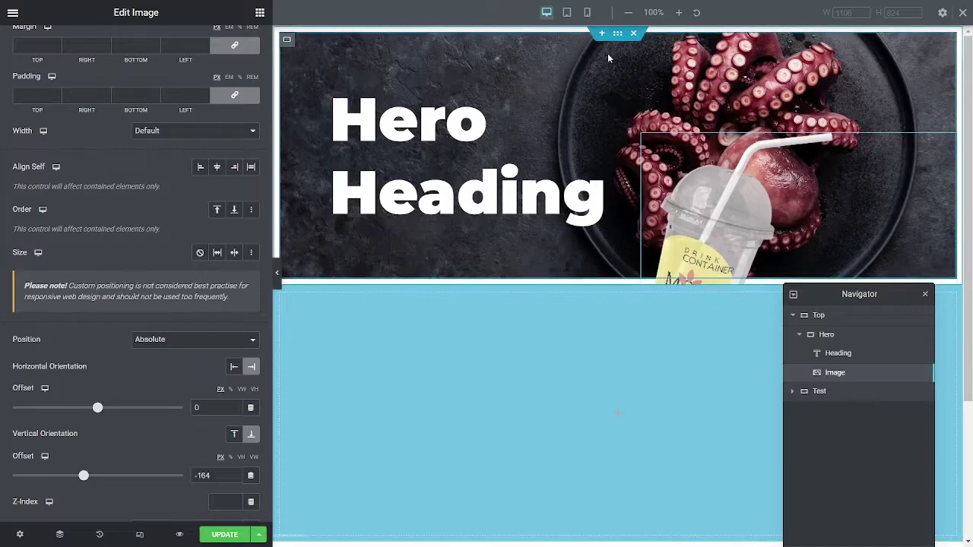
Step: Set the Top container's Z-Index to 1 in its Advanced settings
left_click(618, 34)
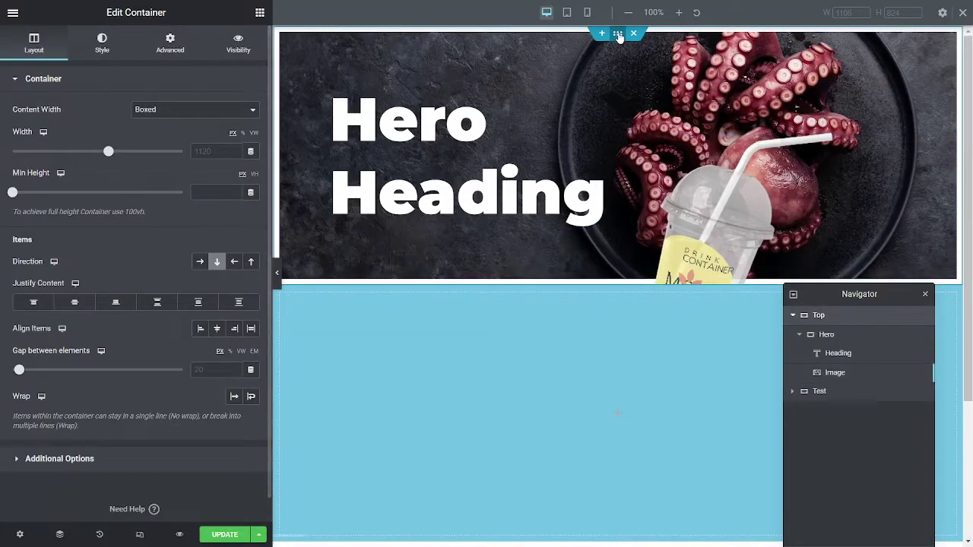
left_click(811, 392)
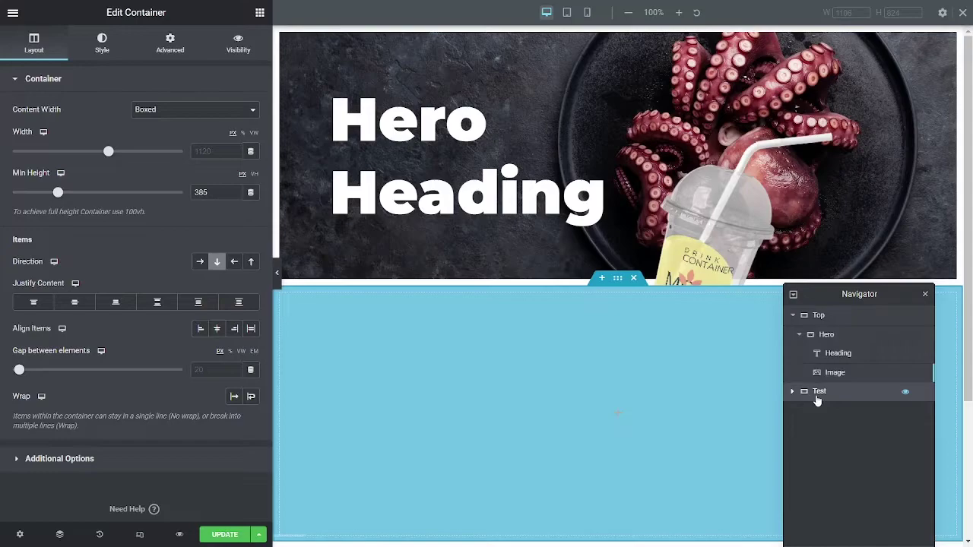
left_click(811, 319)
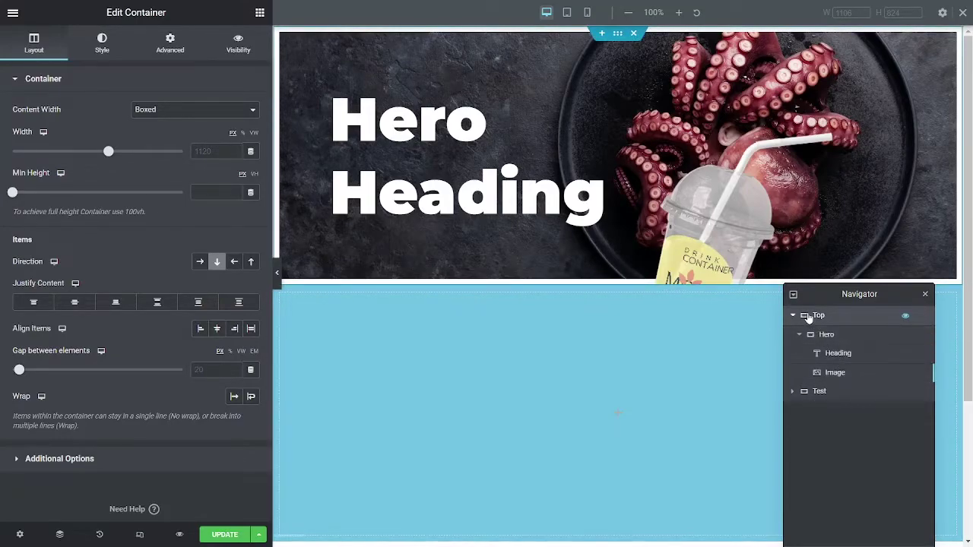
left_click(172, 44)
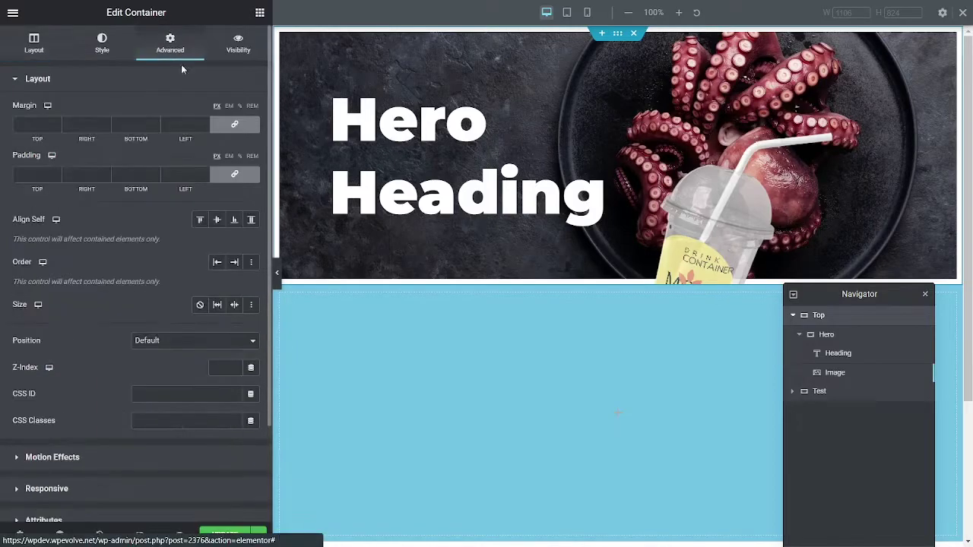
left_click(234, 367)
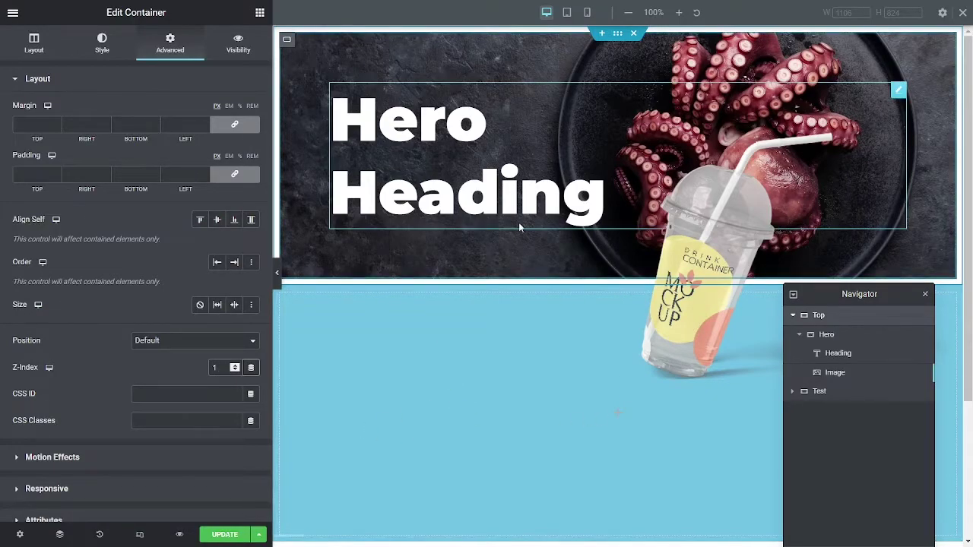
left_click(823, 393)
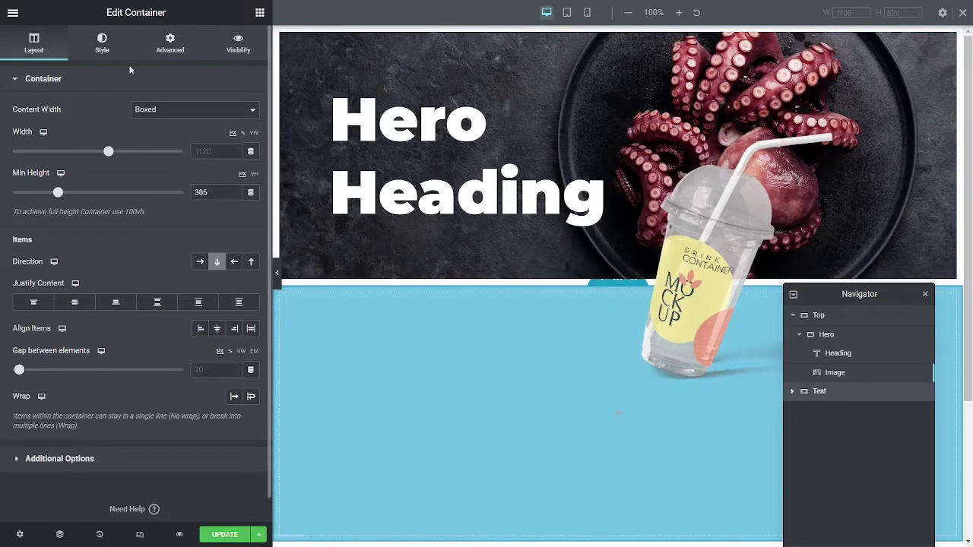
Step: Give the Test container z-index 1 and raise the Top container's z-index to 2
left_click(169, 44)
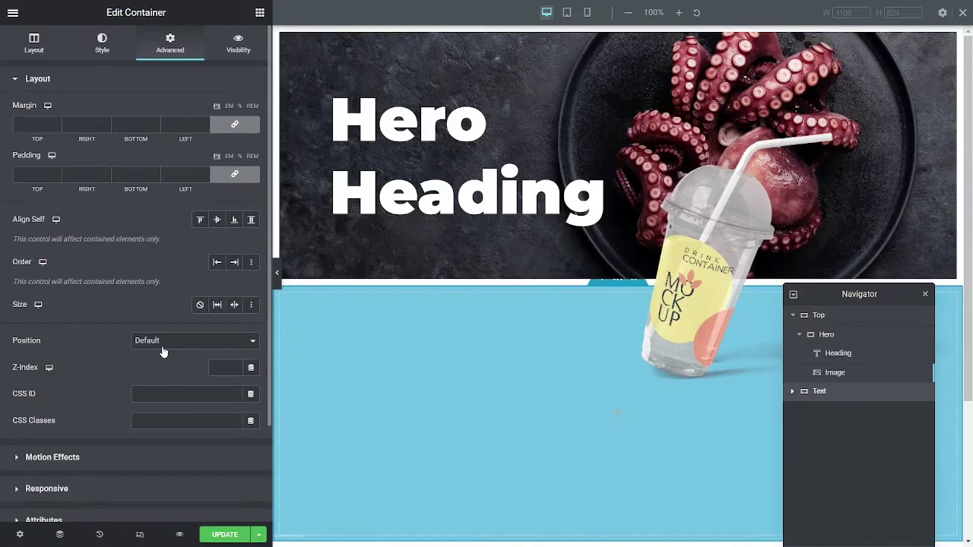
left_click(235, 367)
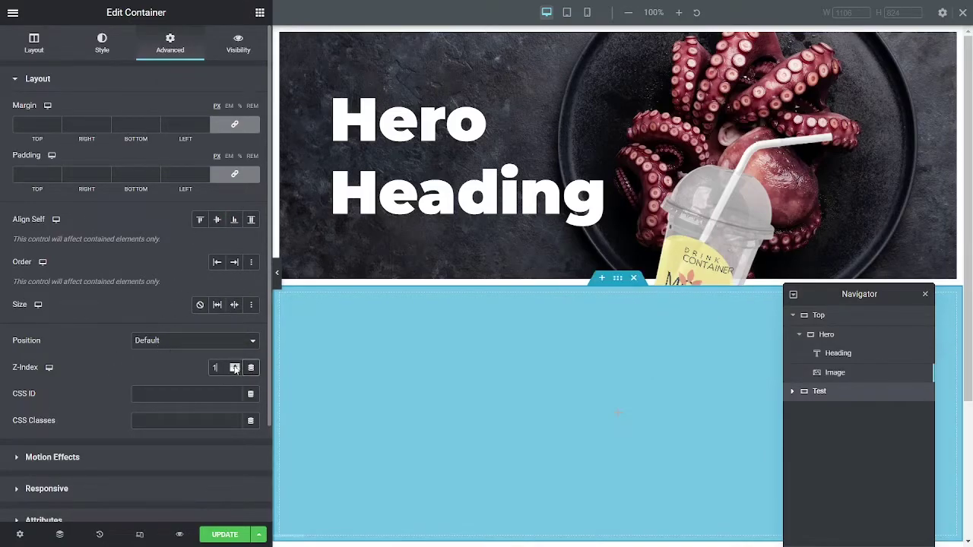
left_click(815, 318)
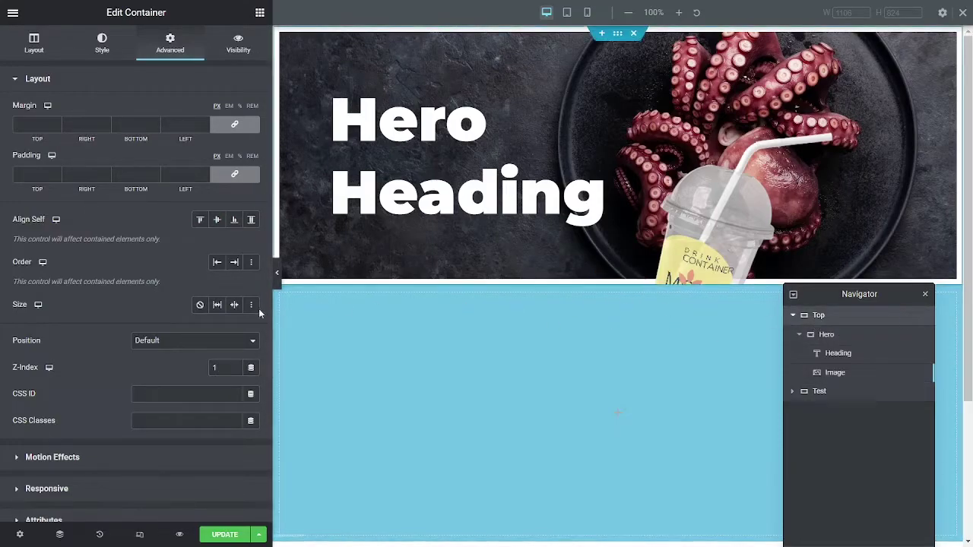
left_click(236, 365)
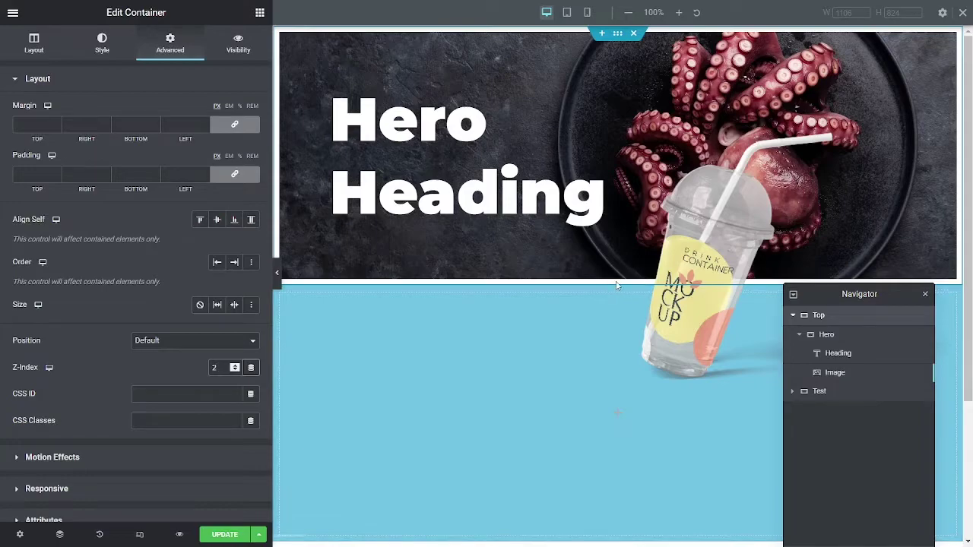
Step: Select and expand the Test container in the Navigator
left_click(817, 394)
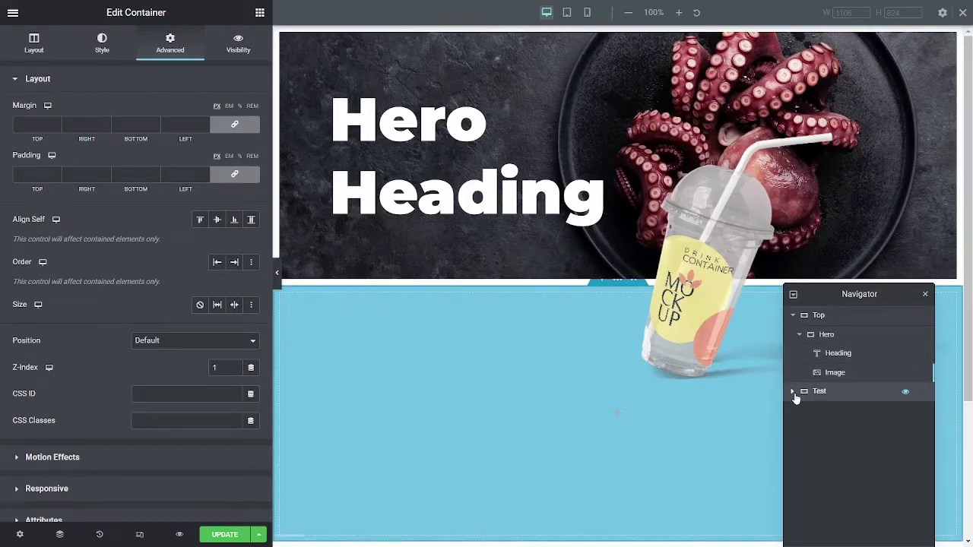
left_click(793, 392)
right_click(812, 394)
left_click(799, 430)
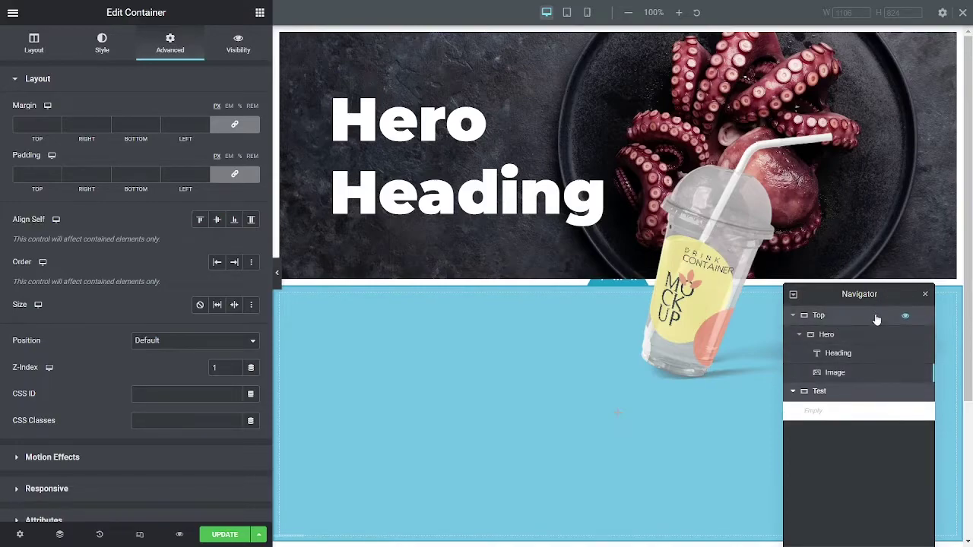
Step: Set the cup image's Horizontal Offset to -282.4 px and update the page
left_click_drag(843, 294, 465, 170)
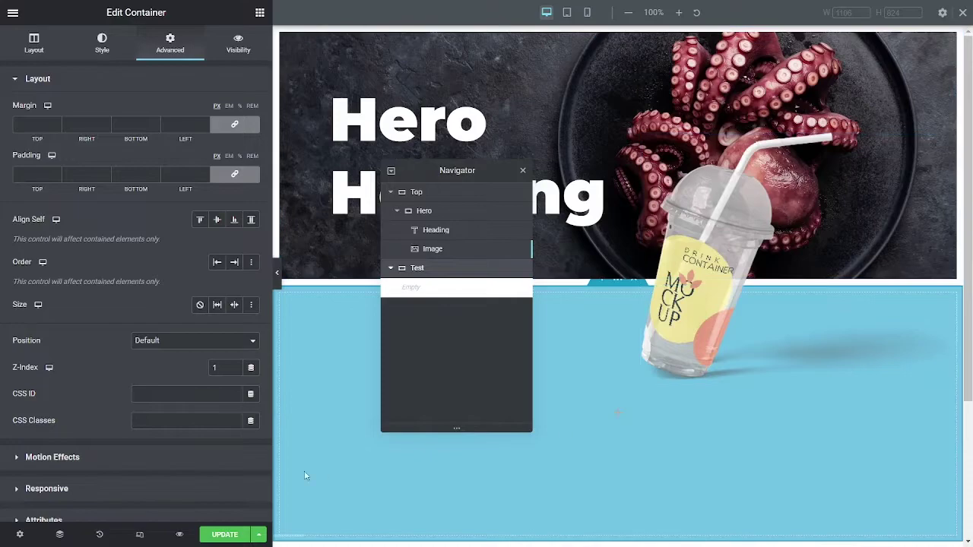
left_click(693, 253)
scroll(139, 458, "down", 1)
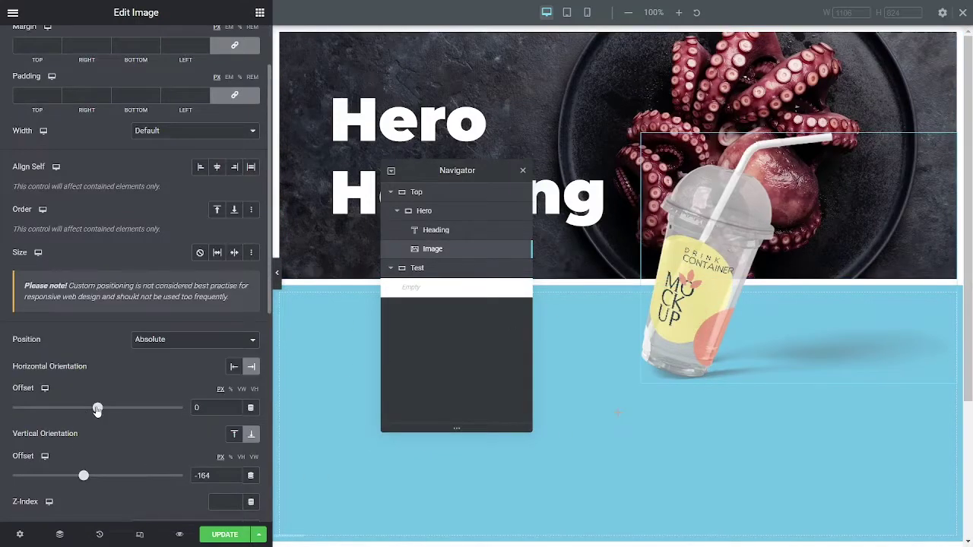
left_click_drag(97, 411, 74, 430)
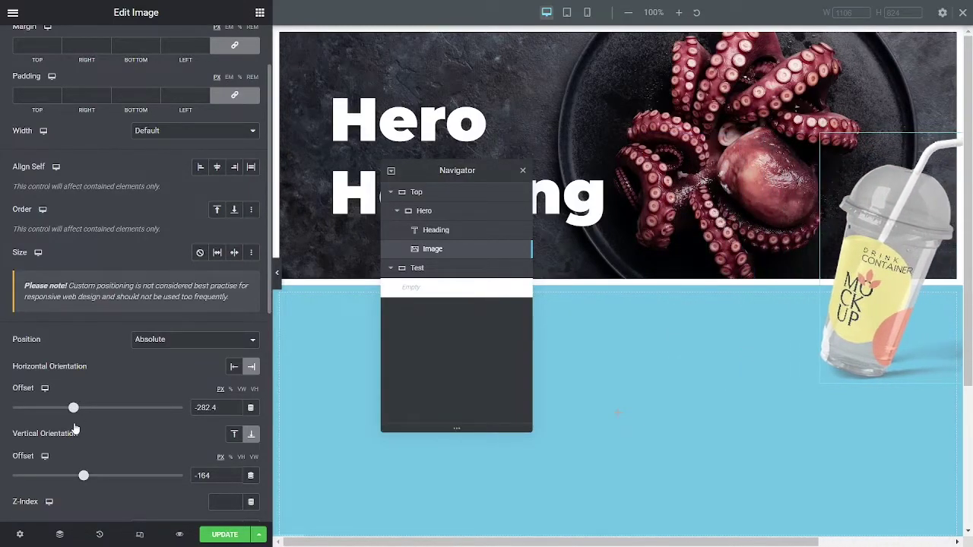
left_click(222, 534)
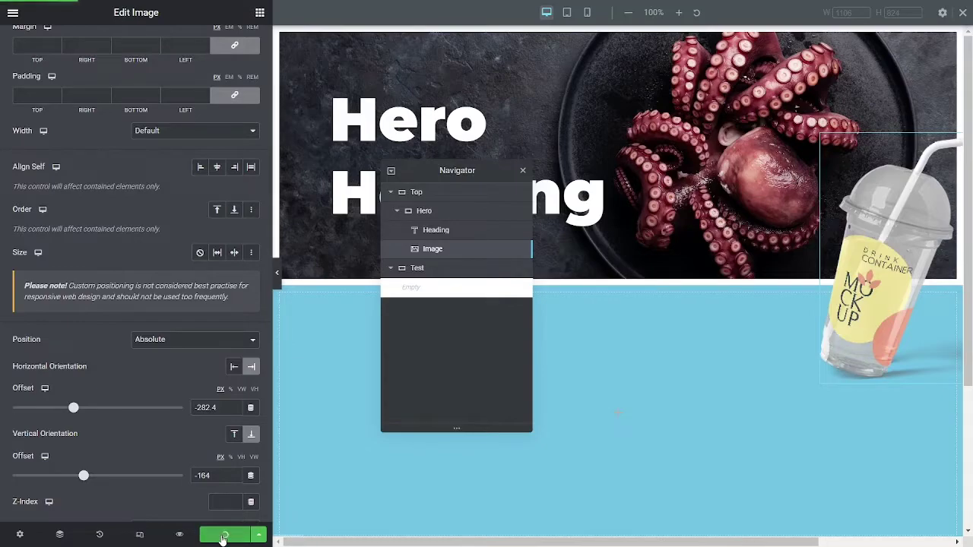
Step: Open the live page in a new Chrome tab from the editor's main menu
left_click(13, 12)
right_click(77, 260)
left_click(98, 269)
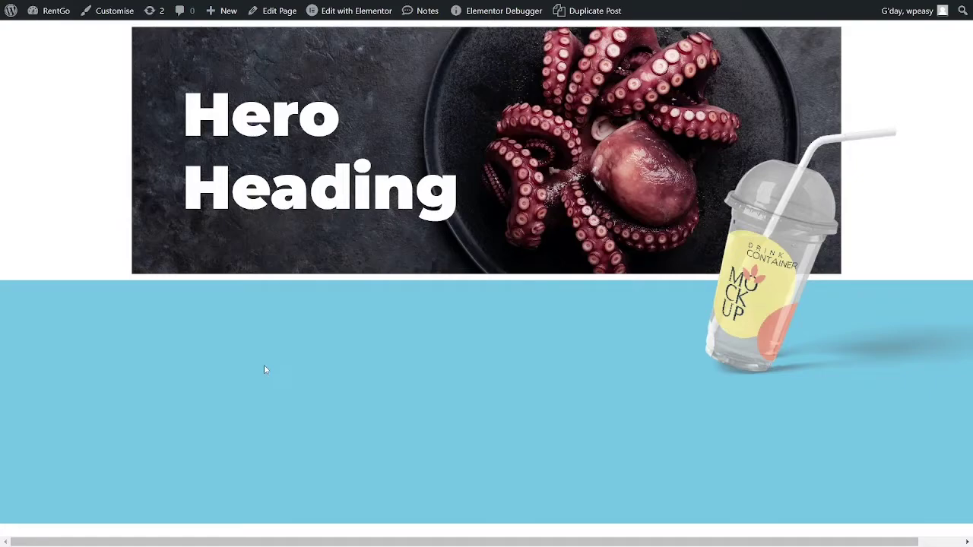
Step: Preview the live page in a 629-wide responsive viewport, reload it, then return to the editor
key("F12")
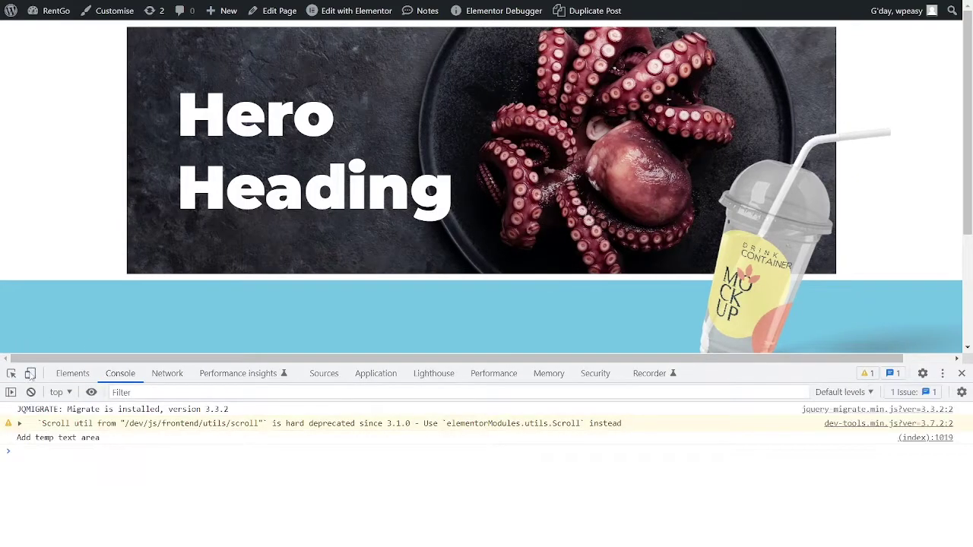
left_click(29, 373)
left_click_drag(920, 201, 689, 200)
scroll(649, 247, "down", 1)
scroll(662, 240, "up", 1)
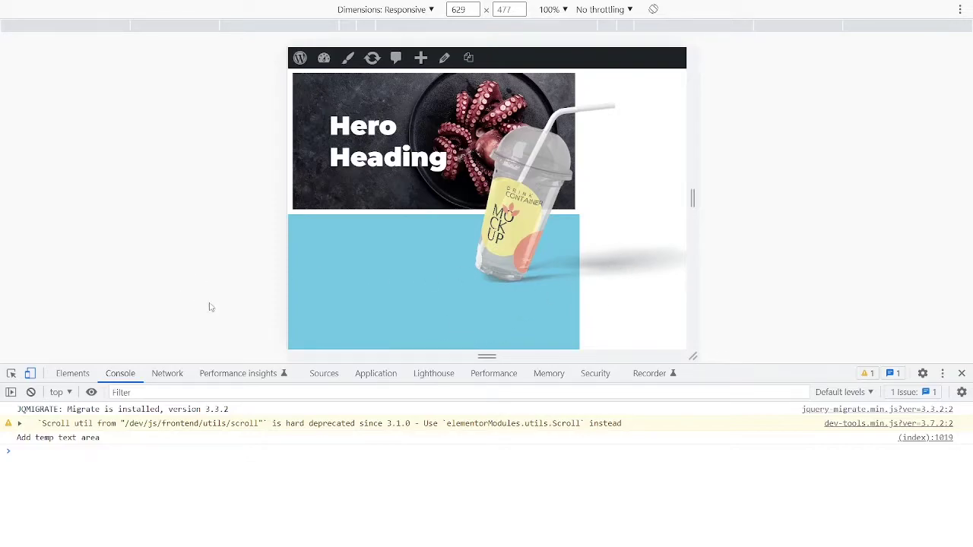
key("ctrl+r")
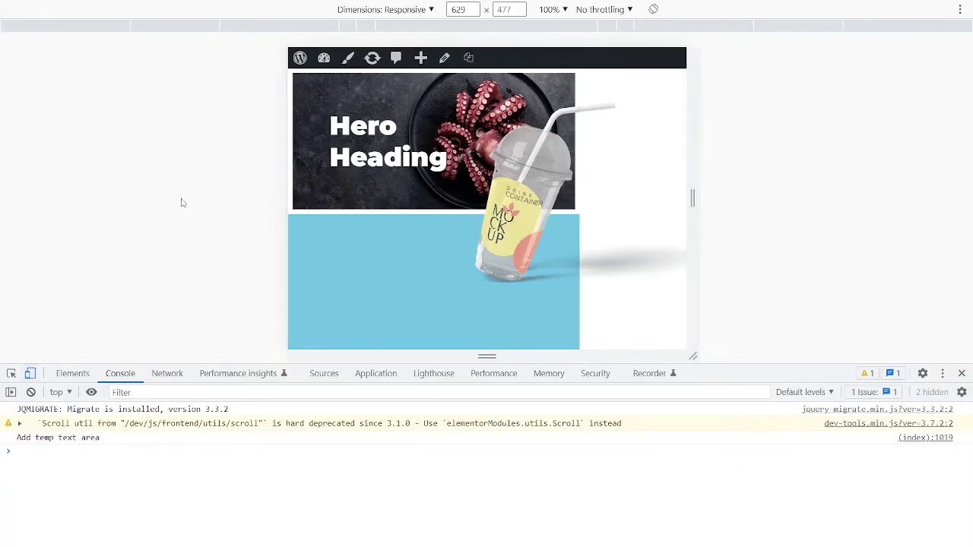
key("alt+Tab")
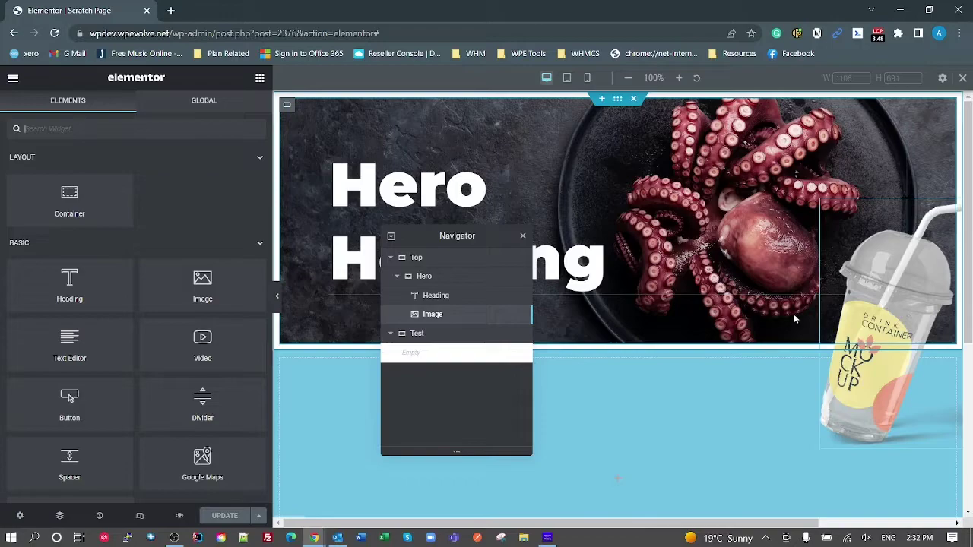
left_click(618, 101)
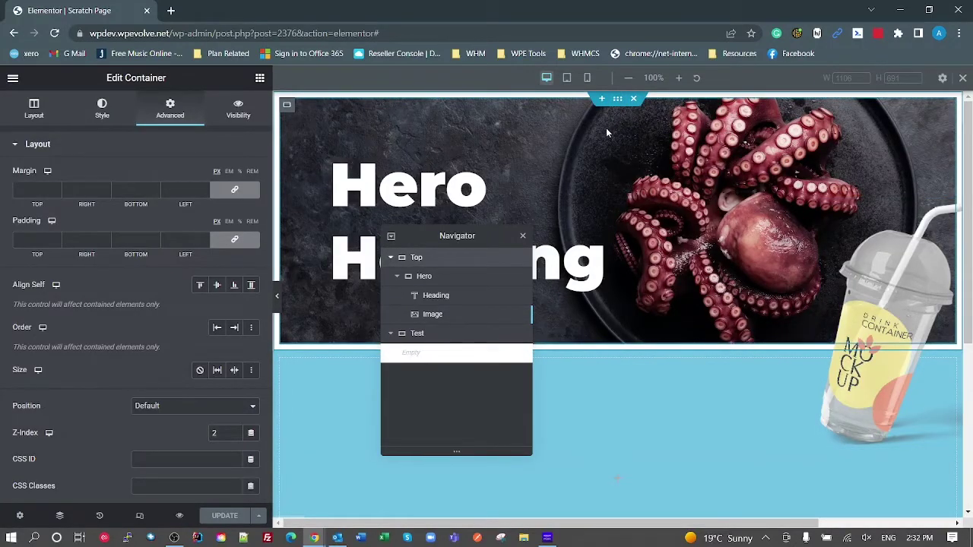
left_click(35, 111)
scroll(88, 456, "down", 2)
left_click(70, 419)
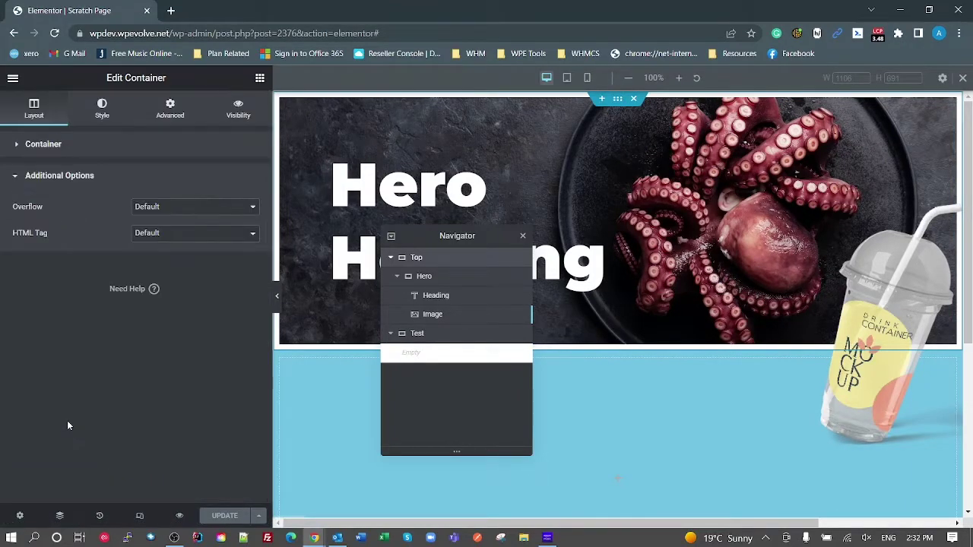
left_click(149, 207)
left_click(154, 225)
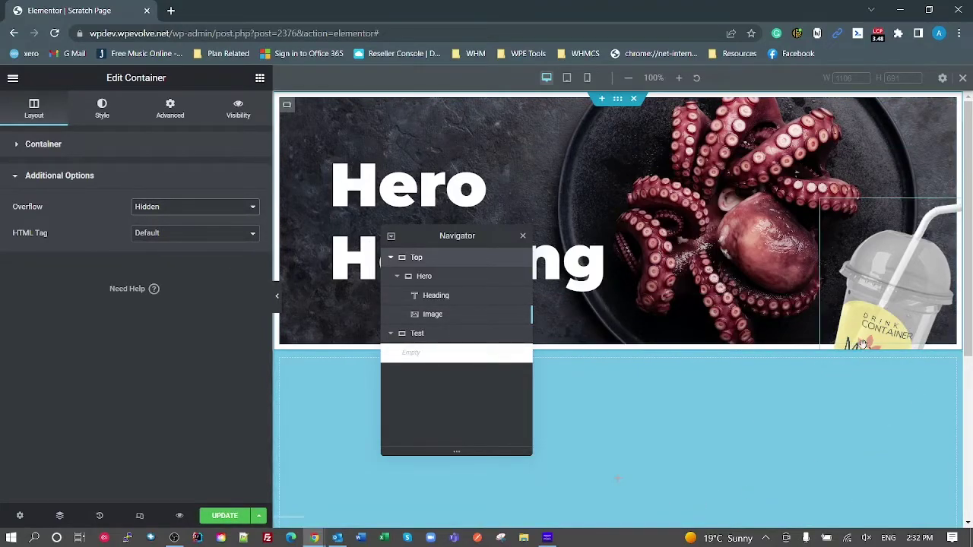
left_click(152, 208)
left_click(156, 218)
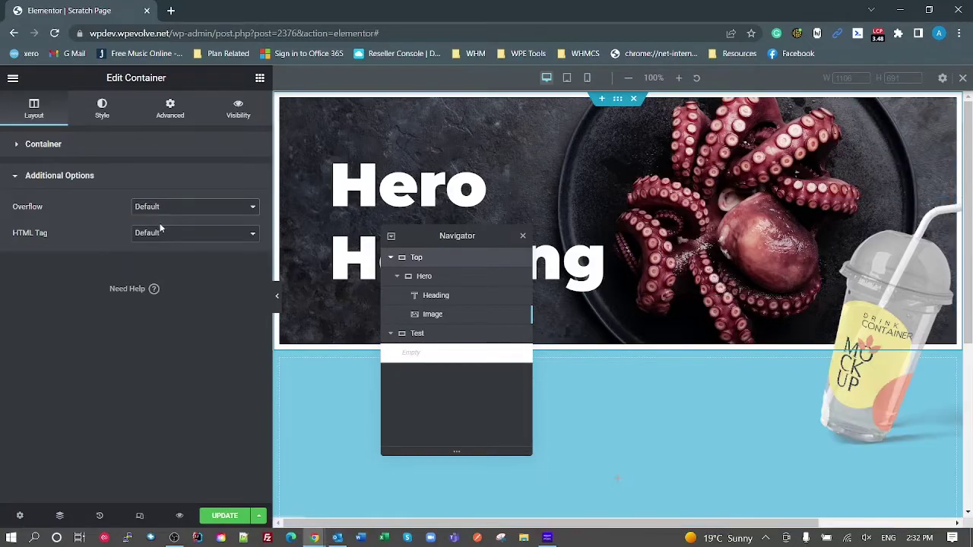
left_click(420, 276)
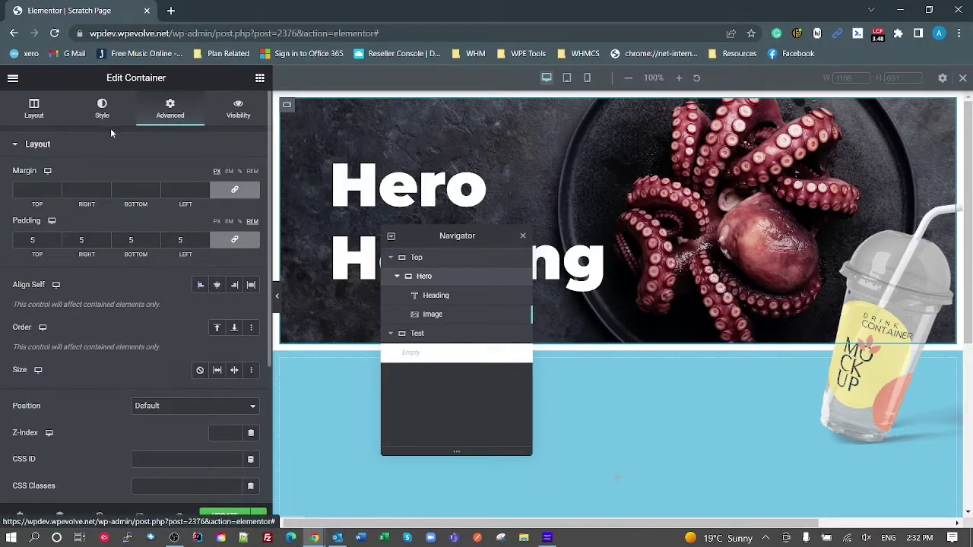
left_click(34, 109)
scroll(152, 441, "down", 3)
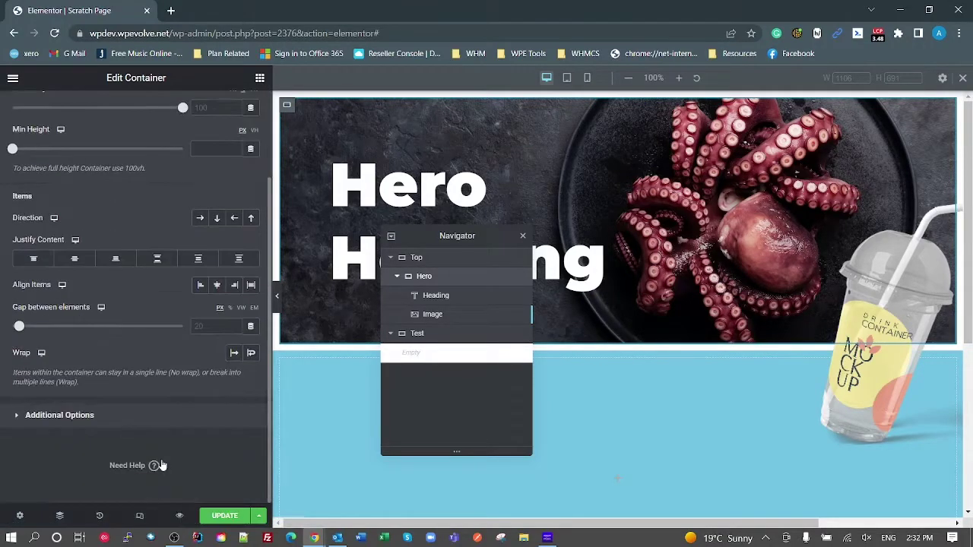
left_click(98, 416)
left_click(175, 210)
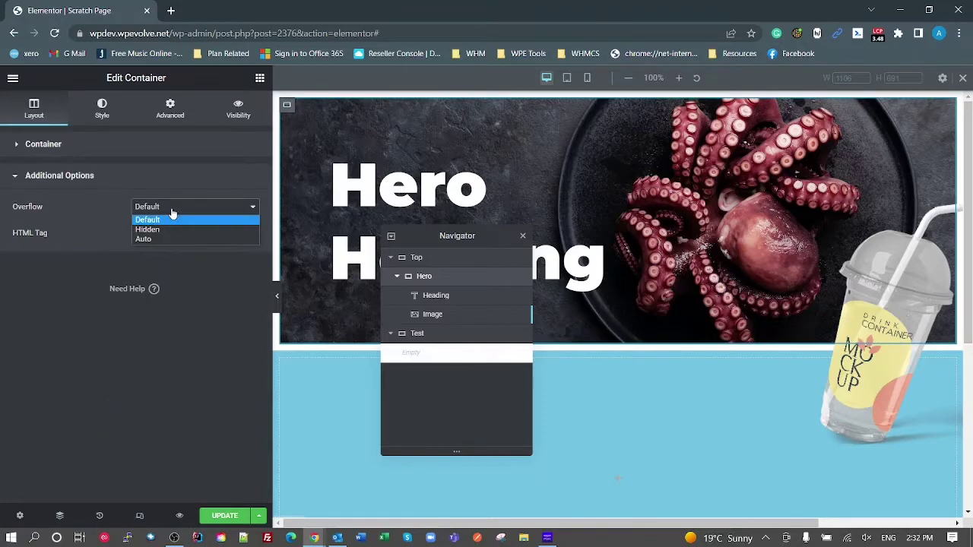
left_click(160, 230)
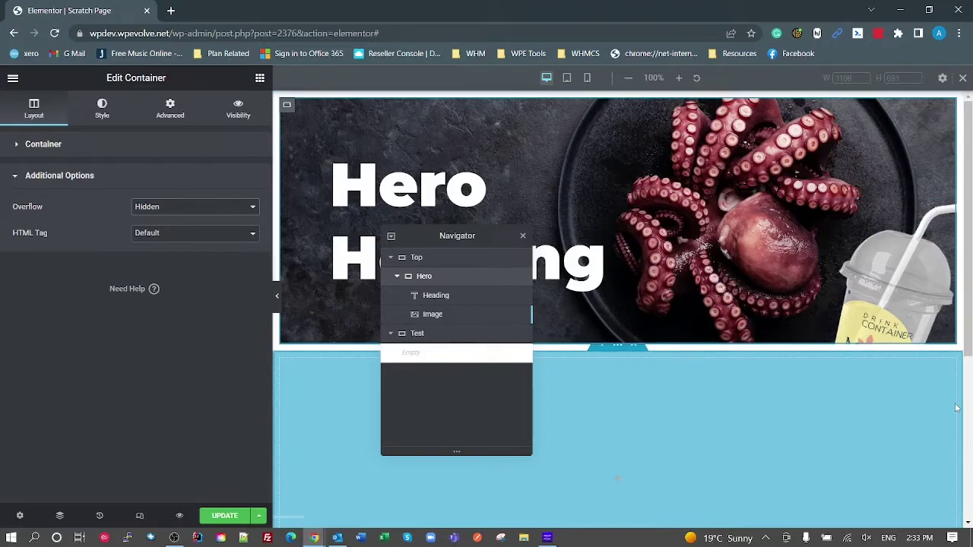
Step: Restore the container's overflow to Default and select the drink-cup image
left_click(175, 211)
left_click(174, 220)
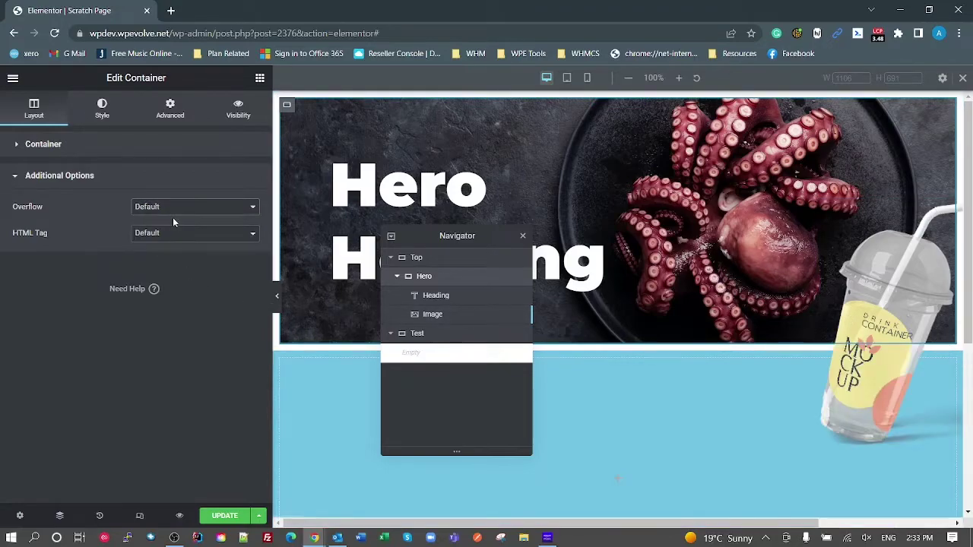
left_click(887, 282)
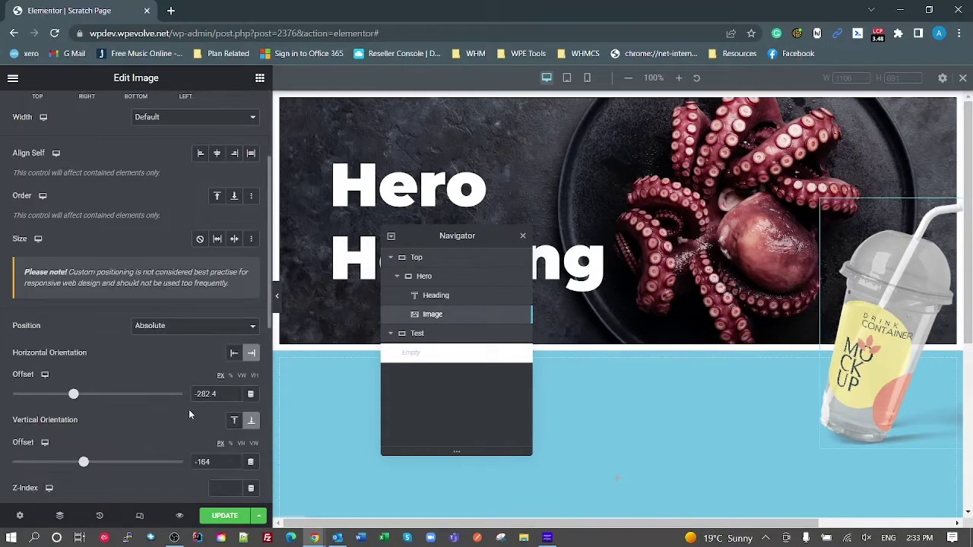
Step: Set the cup image's horizontal offset to 0 after briefly trying about -81.8
scroll(190, 410, "down", 2)
left_click_drag(221, 393, 112, 390)
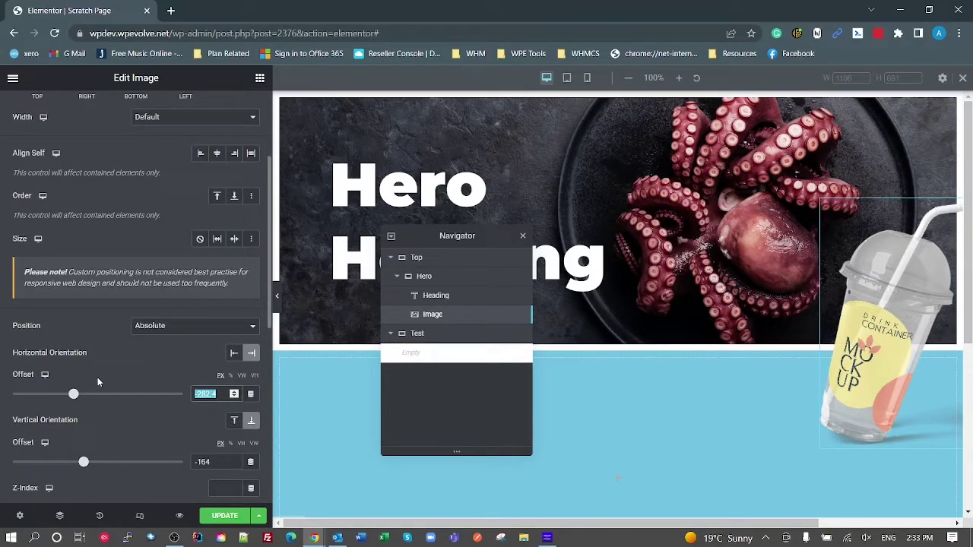
type("0")
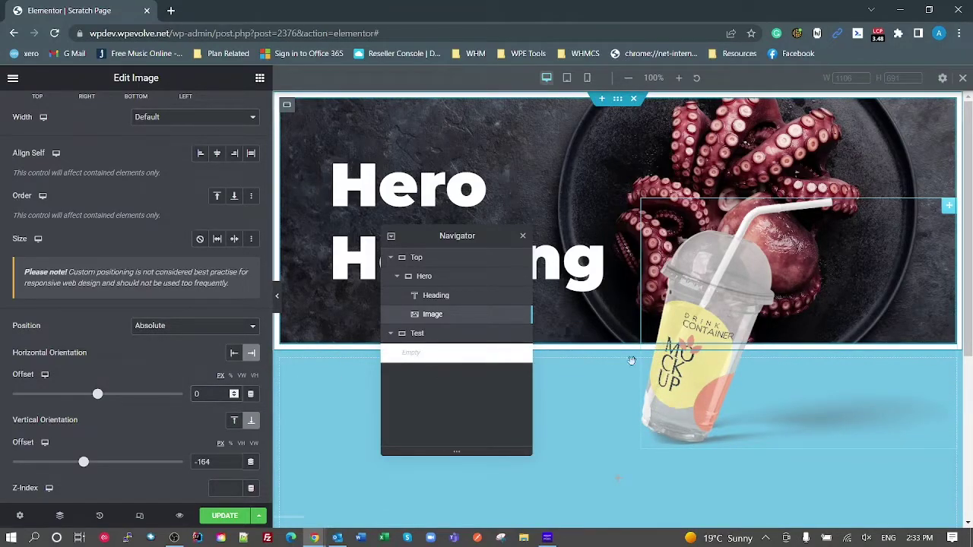
left_click_drag(97, 399, 91, 405)
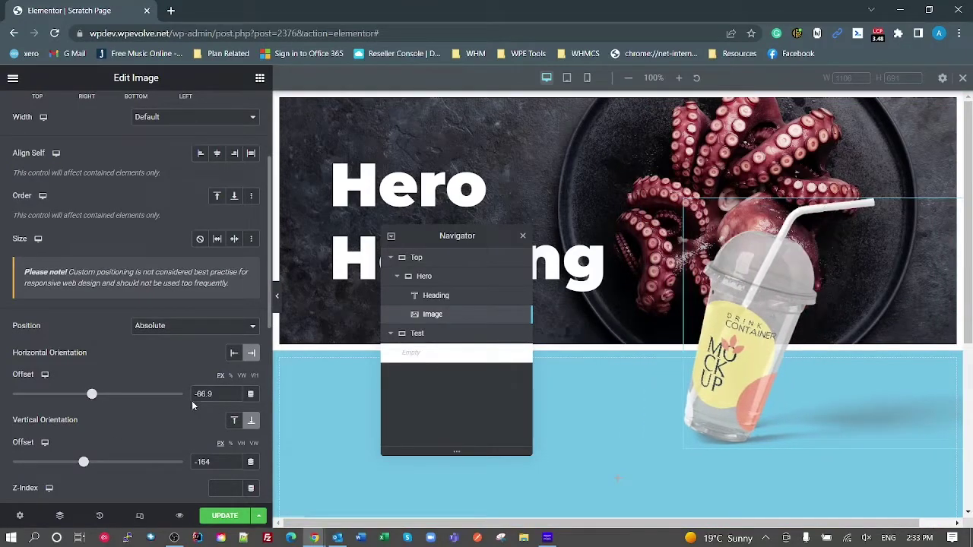
triple_click(217, 394)
type("0")
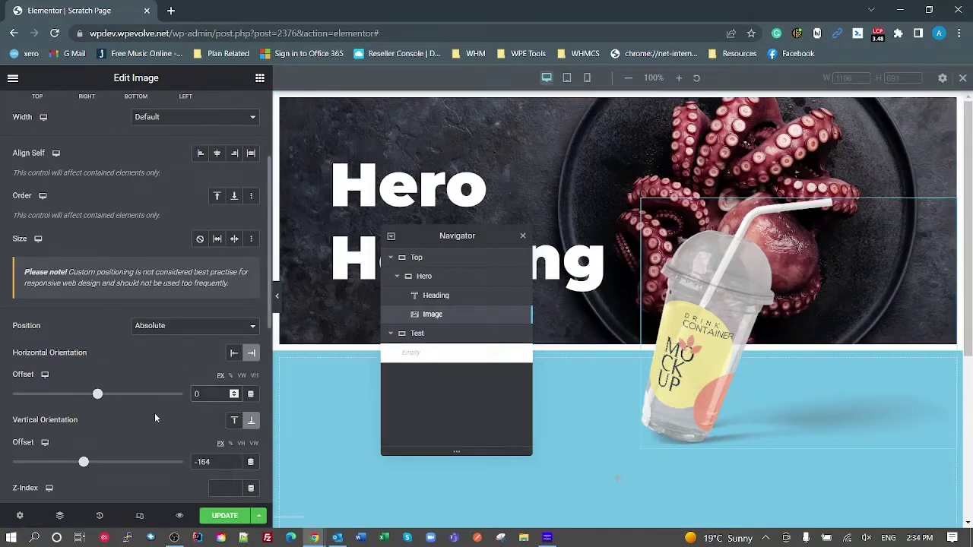
double_click(204, 394)
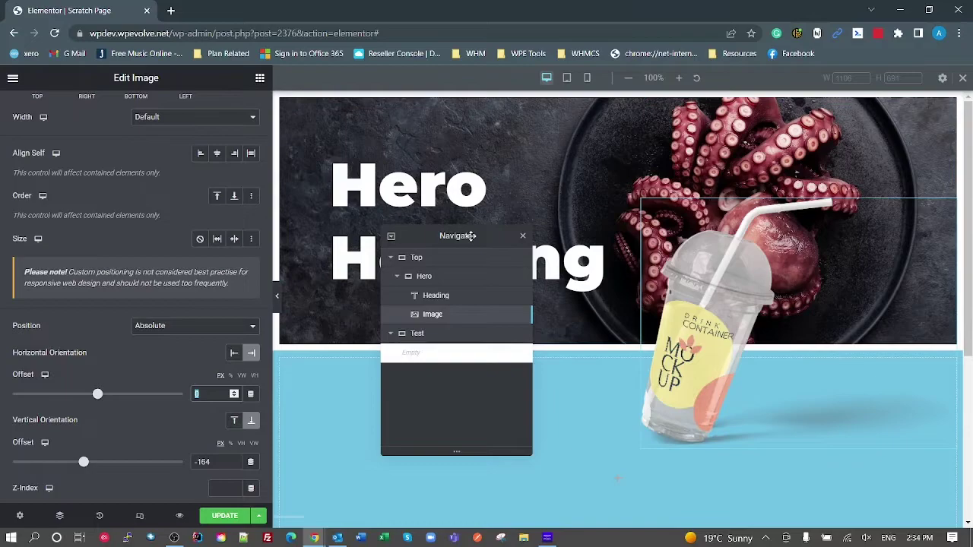
left_click_drag(475, 241, 474, 311)
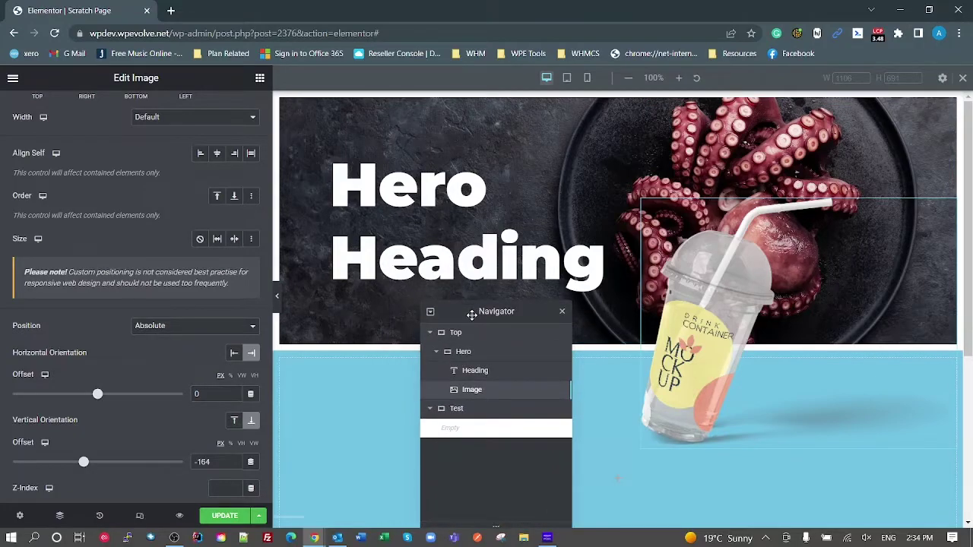
Step: In tablet preview, set the Hero Heading's Z-Index to 2 under Advanced > Layout
left_click(568, 79)
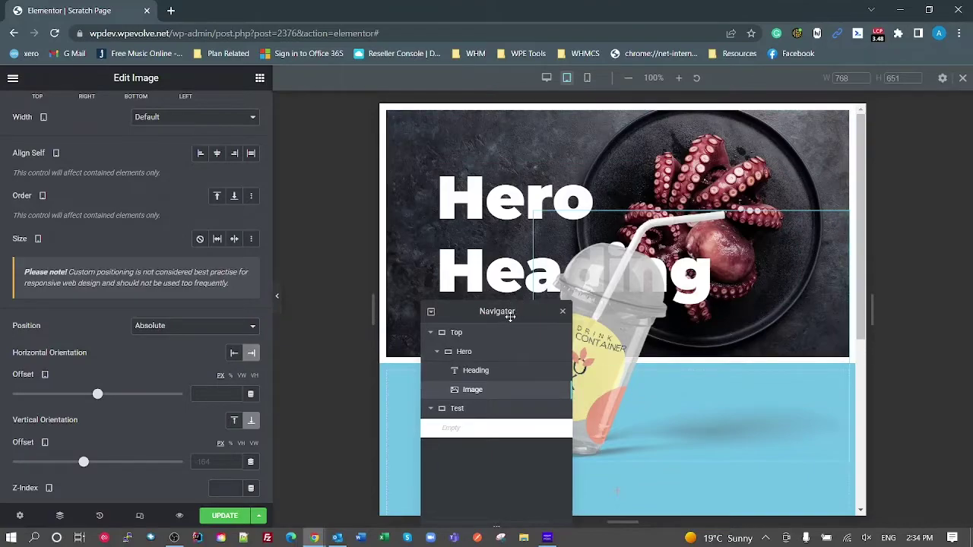
left_click_drag(510, 316, 885, 276)
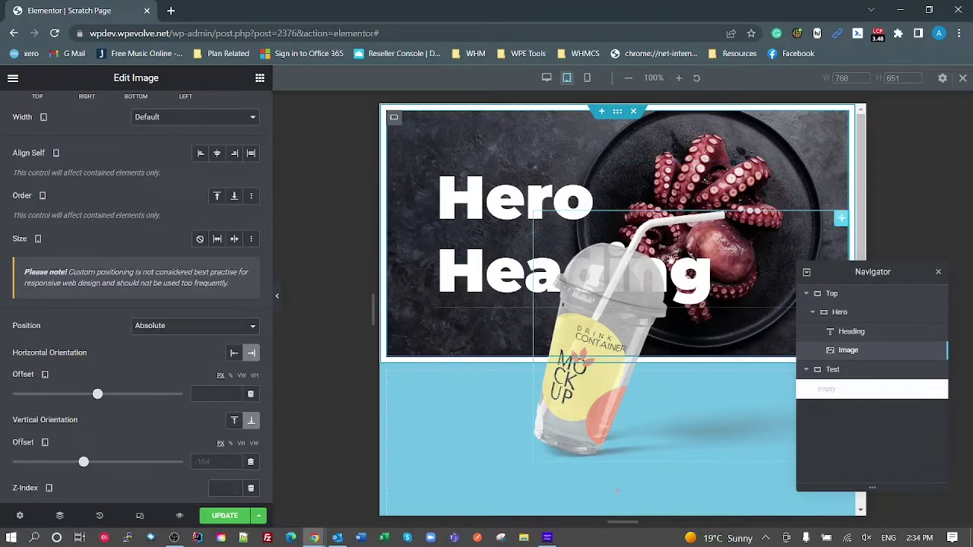
left_click(839, 341)
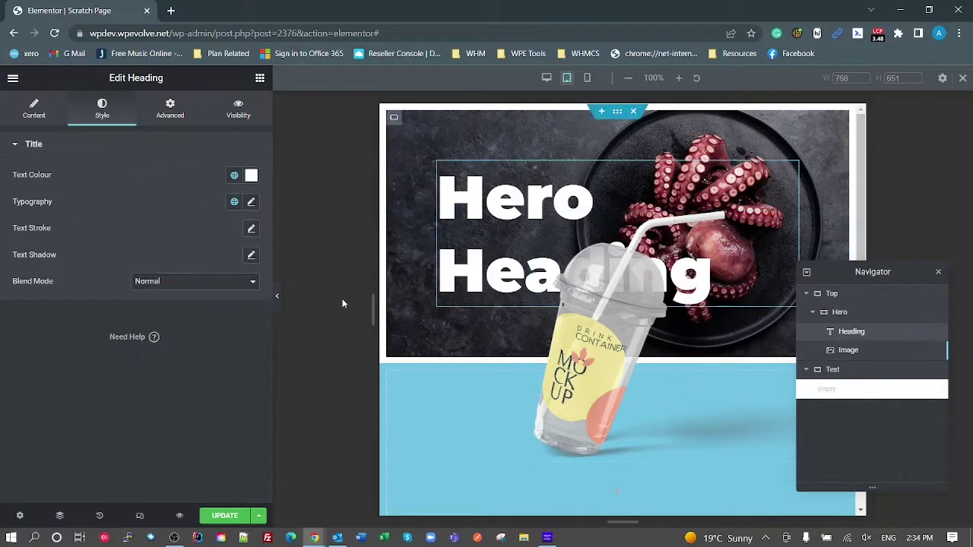
left_click(167, 116)
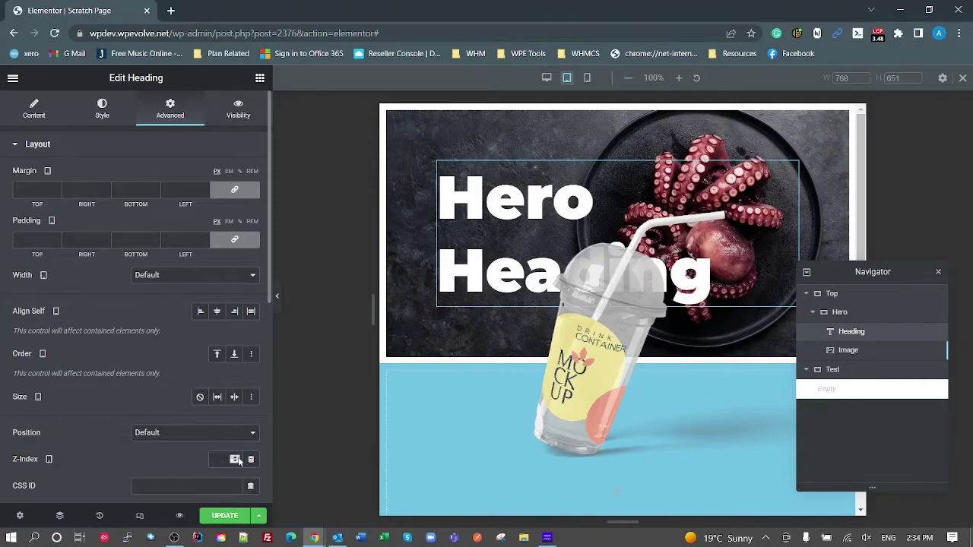
left_click(234, 457)
left_click(234, 457)
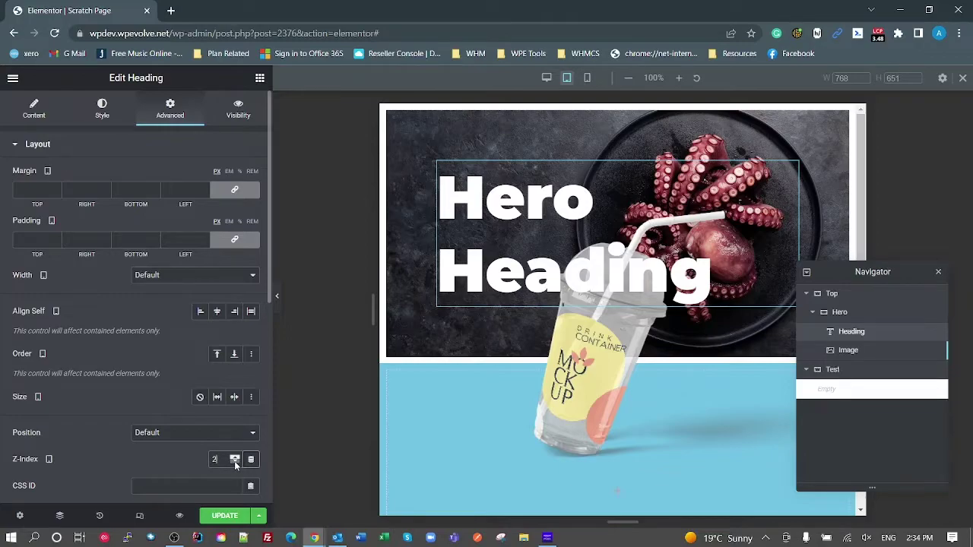
left_click(236, 463)
left_click(235, 457)
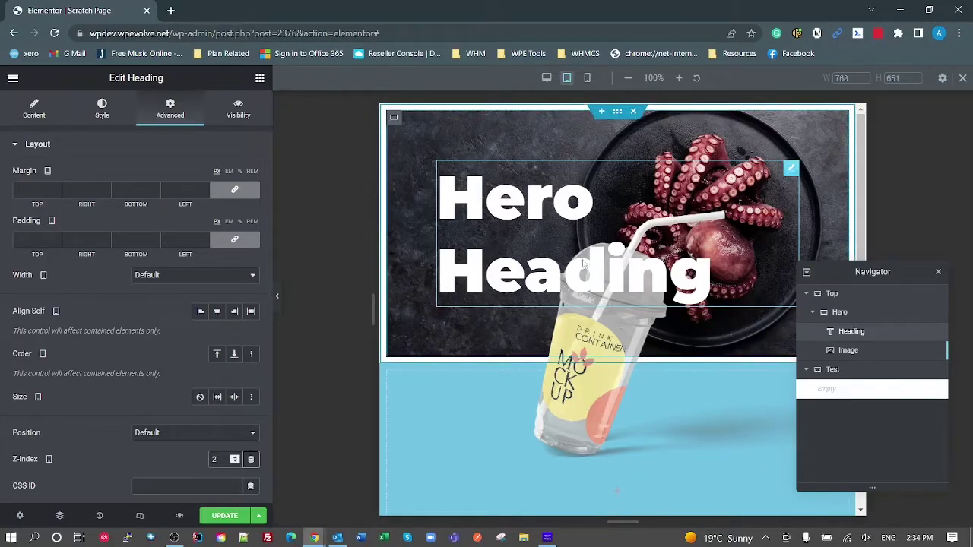
Step: Add a text shadow to the Hero Heading with blur 5, horizontal 3 and vertical 6
left_click(106, 106)
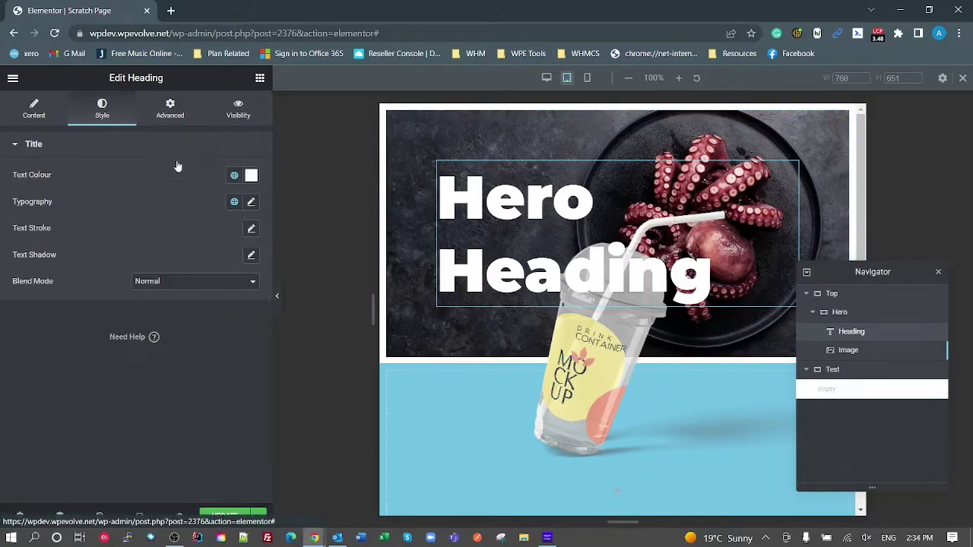
left_click(251, 256)
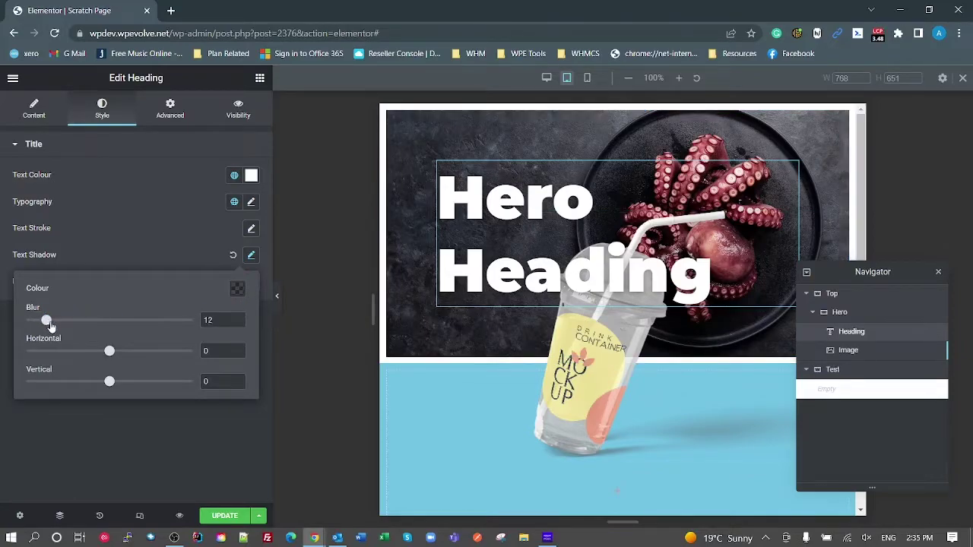
left_click_drag(46, 321, 36, 335)
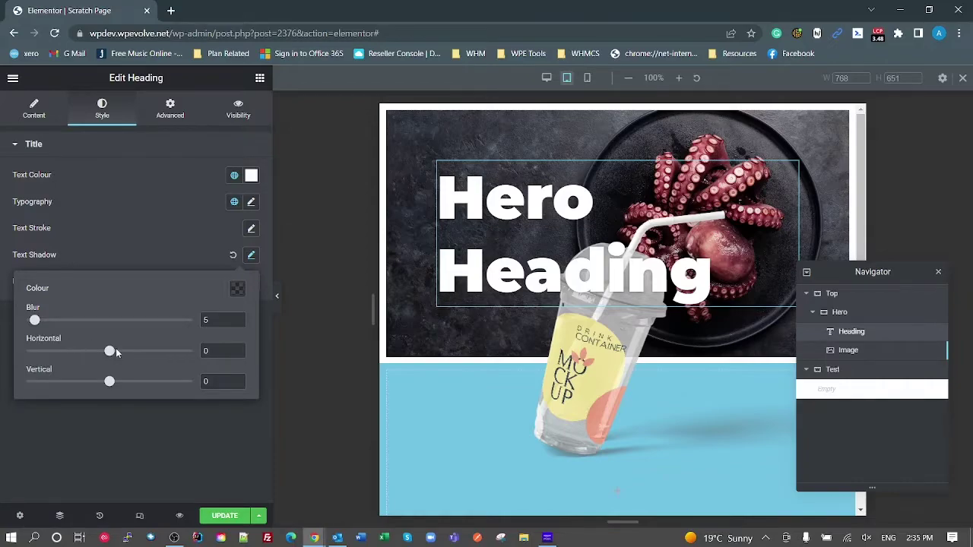
left_click_drag(116, 352, 114, 384)
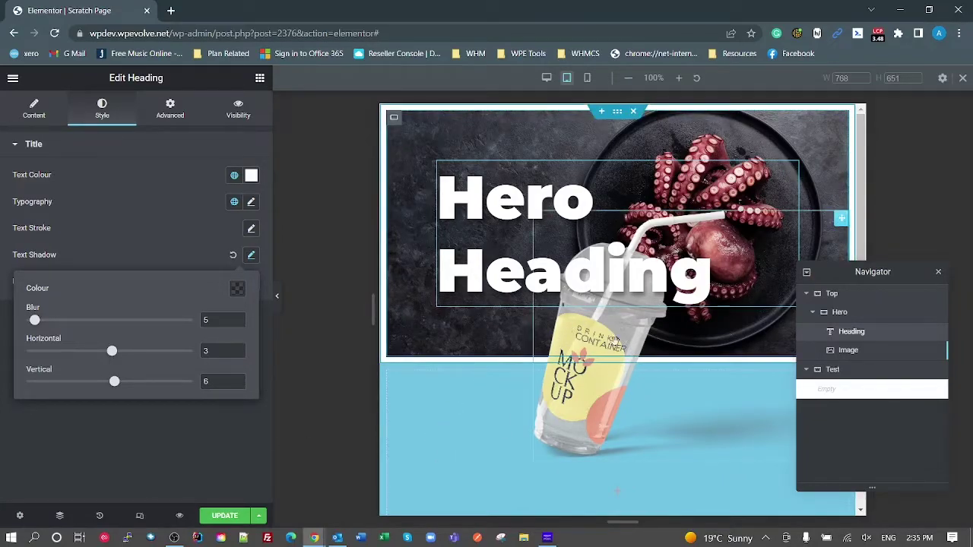
left_click_drag(891, 264, 912, 287)
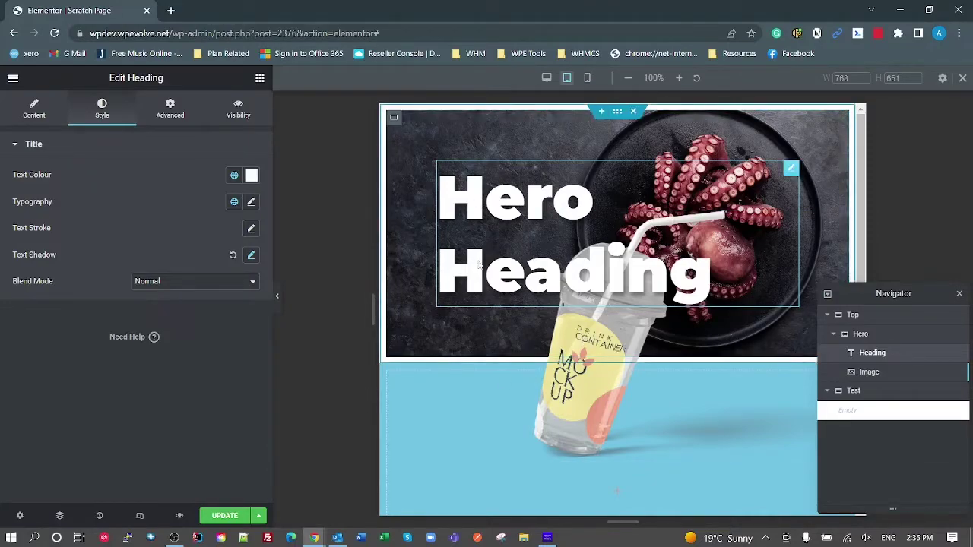
Step: Switch to desktop view and set the Hero container's Overflow to Hidden
left_click(545, 81)
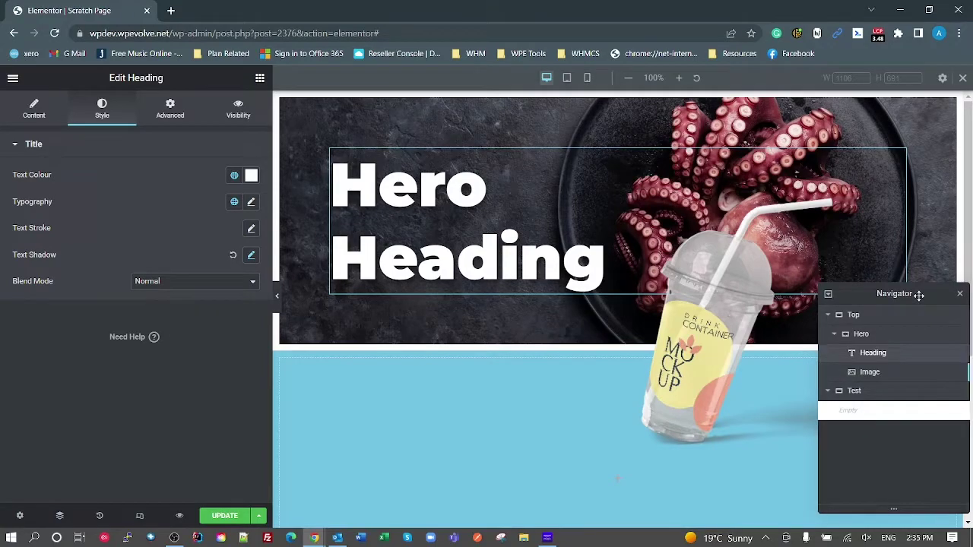
left_click_drag(918, 296, 897, 341)
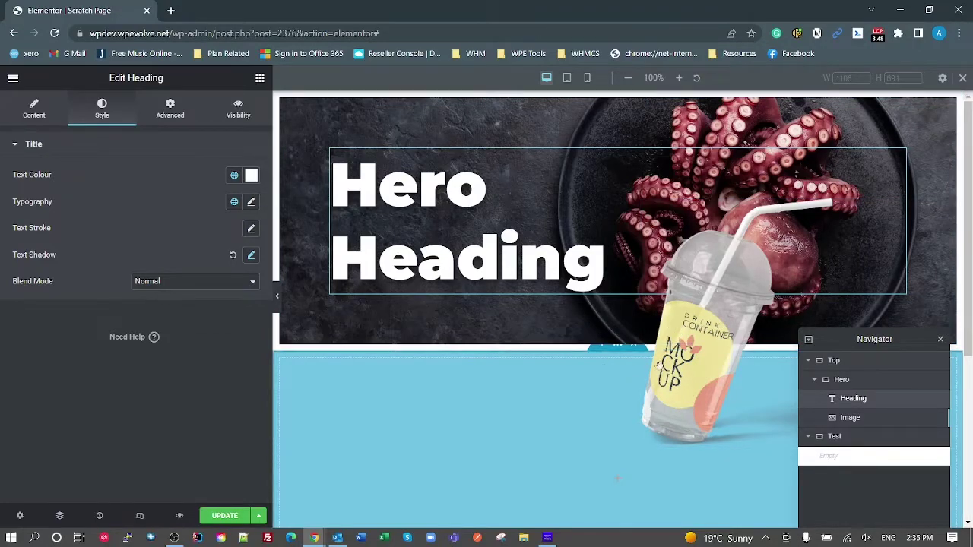
left_click(832, 379)
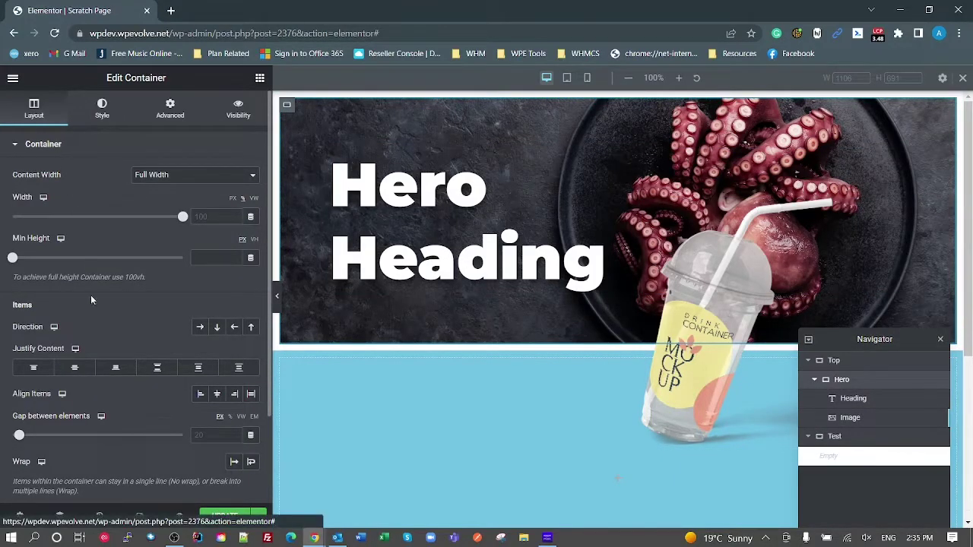
scroll(129, 362, "down", 2)
left_click(133, 419)
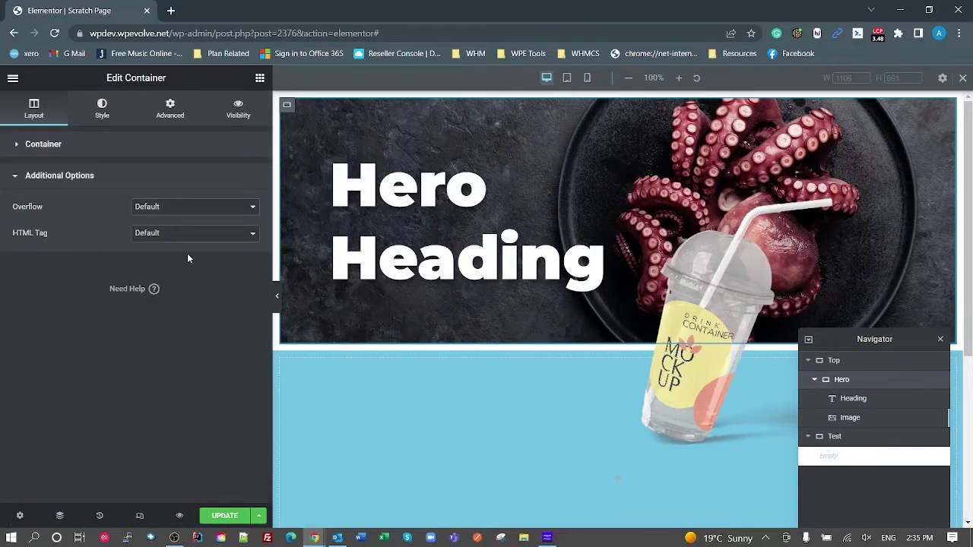
left_click(179, 213)
left_click(168, 227)
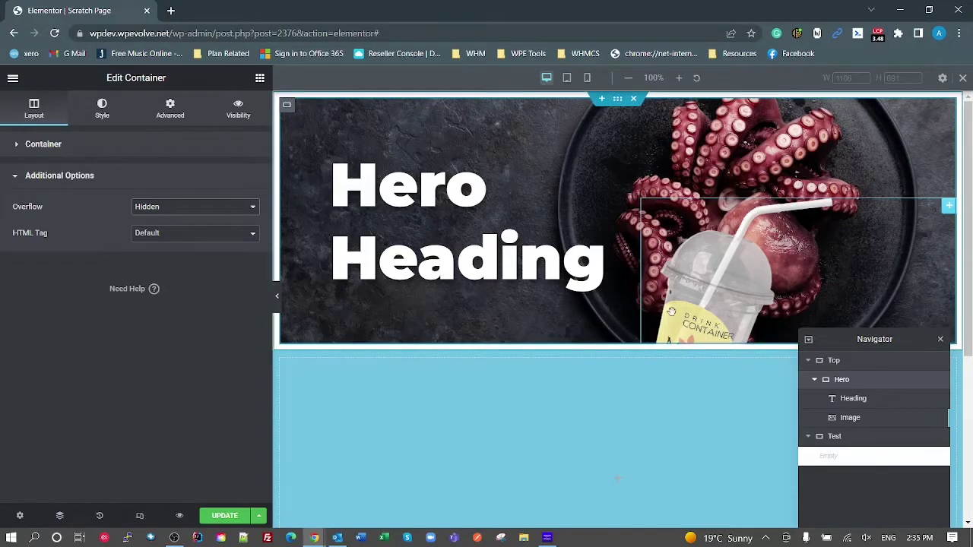
Step: Set the cup image's horizontal offset to -275 px so it clips at the right edge
left_click(720, 298)
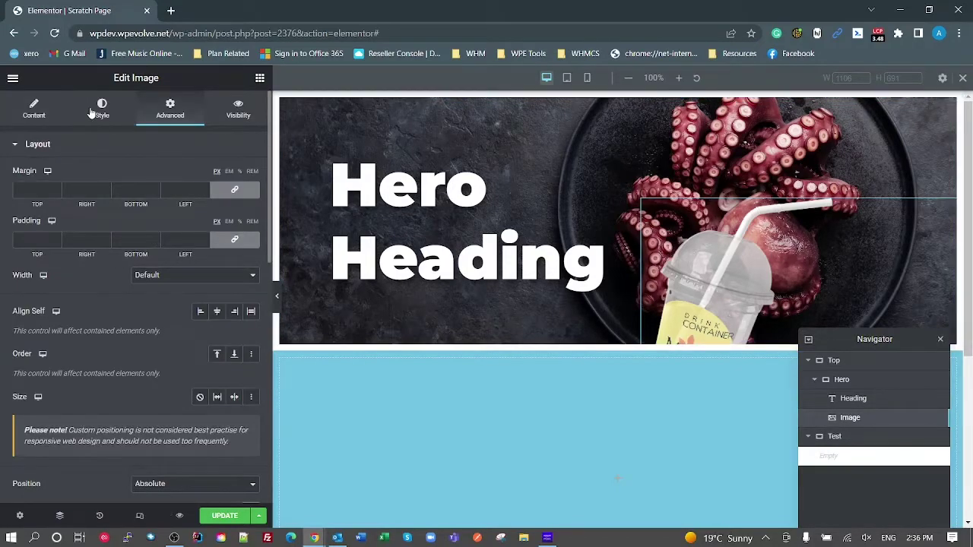
scroll(201, 350, "down", 5)
scroll(201, 349, "down", 1)
scroll(165, 342, "up", 4)
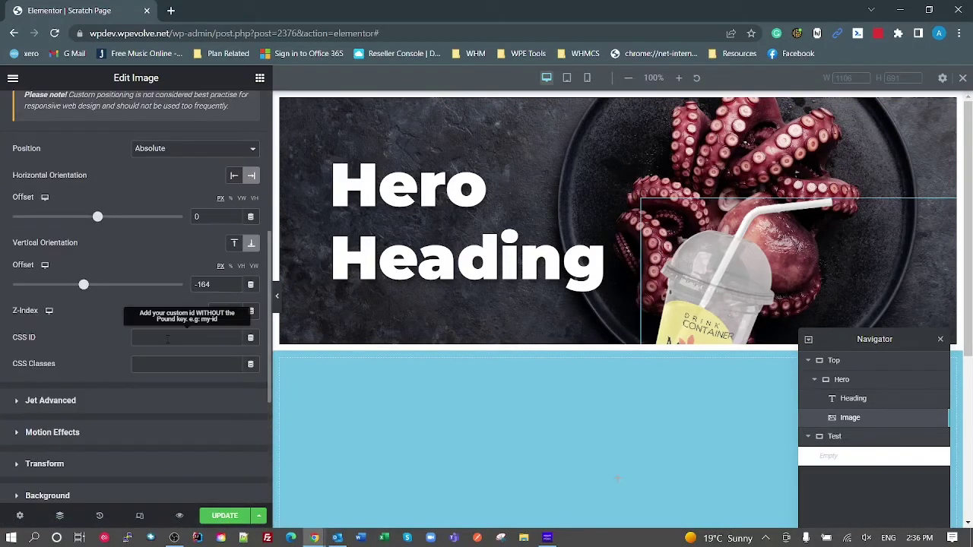
left_click_drag(97, 296, 73, 301)
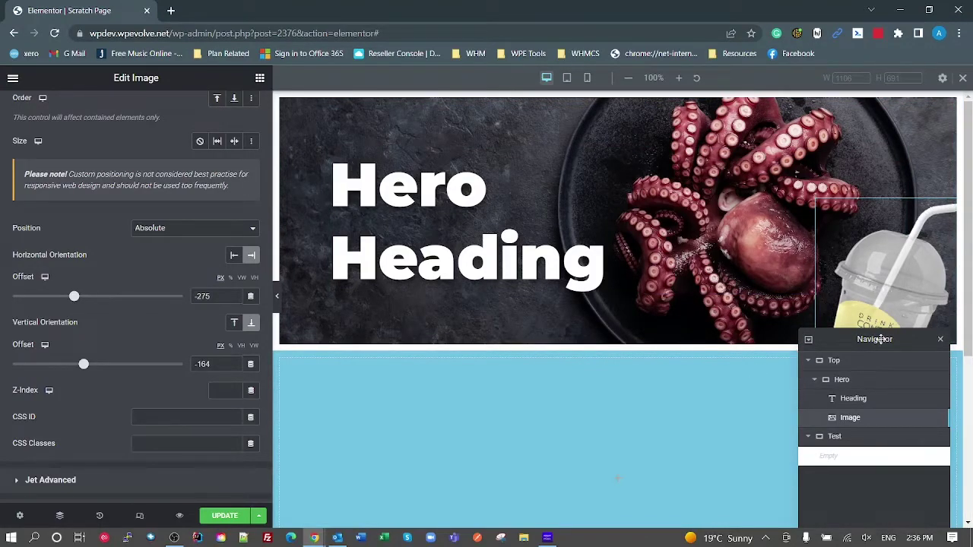
left_click_drag(883, 340, 517, 313)
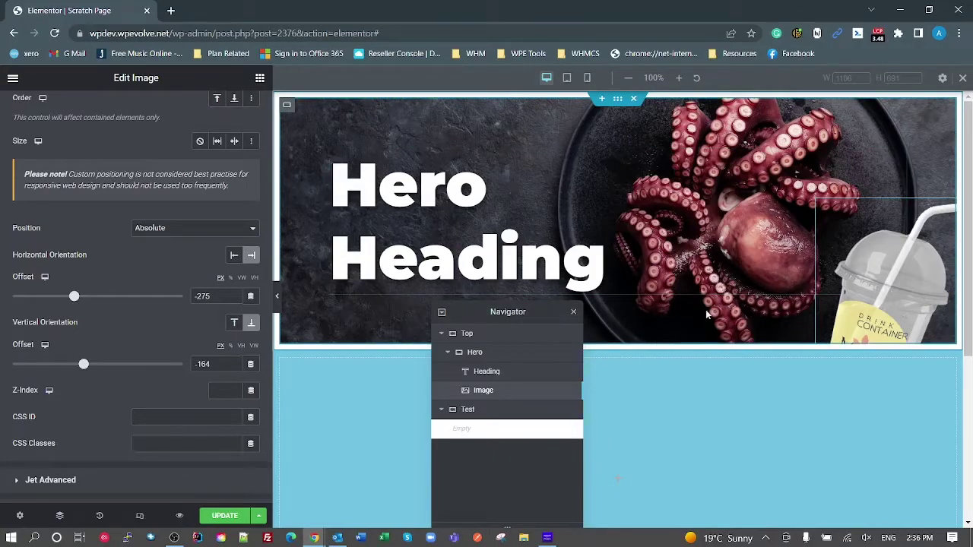
Step: Add a bottom Mountains shape divider to the Hero with width 100 and height 54
left_click(471, 357)
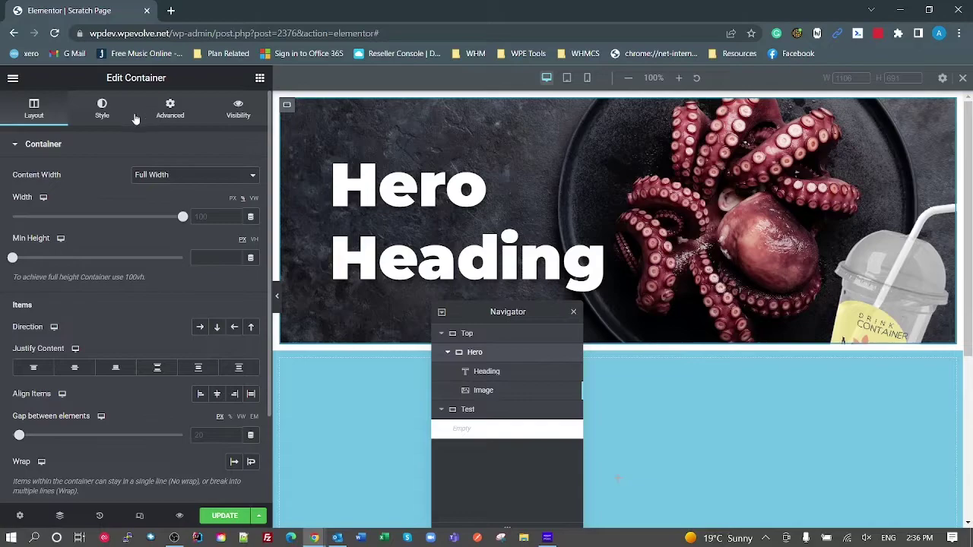
left_click(102, 108)
scroll(144, 308, "down", 3)
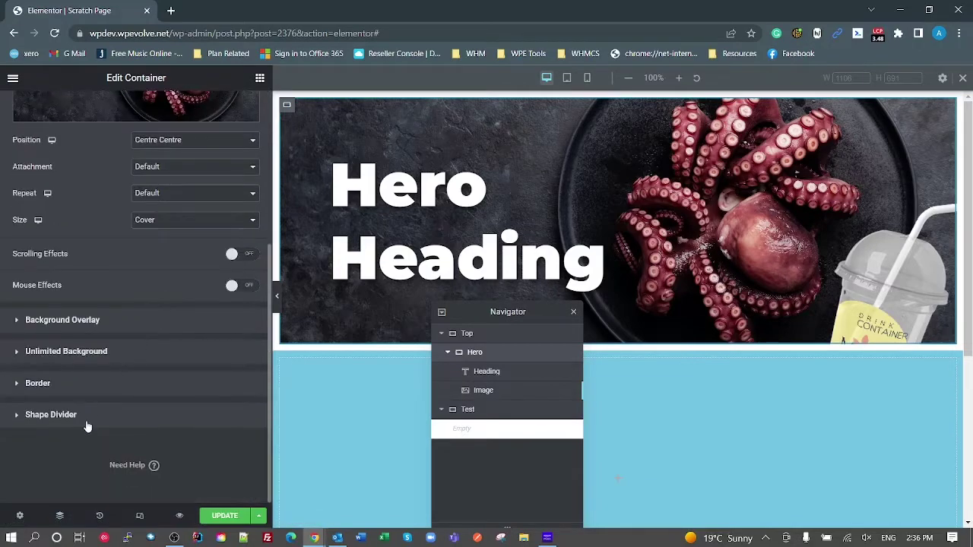
left_click(51, 415)
left_click(199, 304)
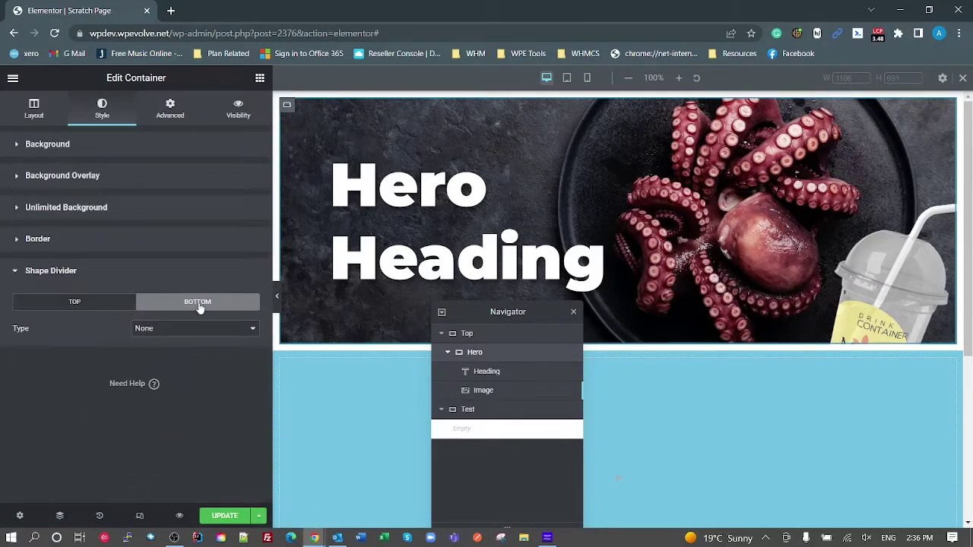
left_click(181, 333)
left_click(174, 348)
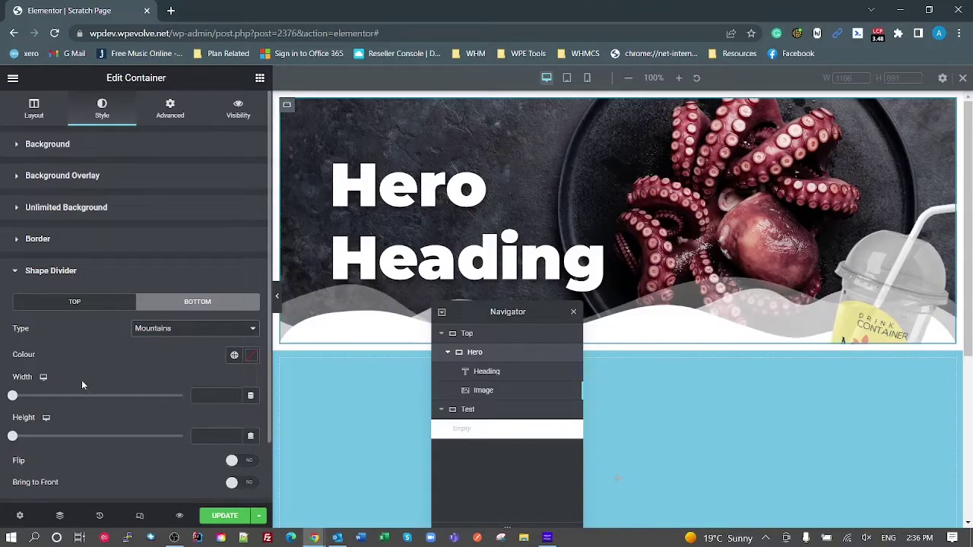
mouse_move(13, 398)
left_mouse_down()
mouse_move(26, 396)
mouse_move(6, 398)
left_mouse_up()
left_click_drag(20, 437, 30, 437)
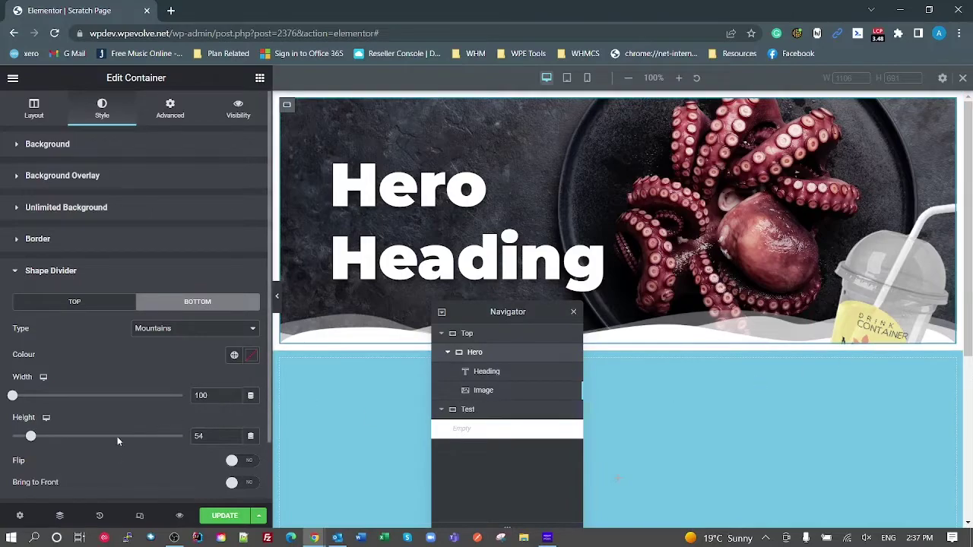
scroll(170, 462, "down", 2)
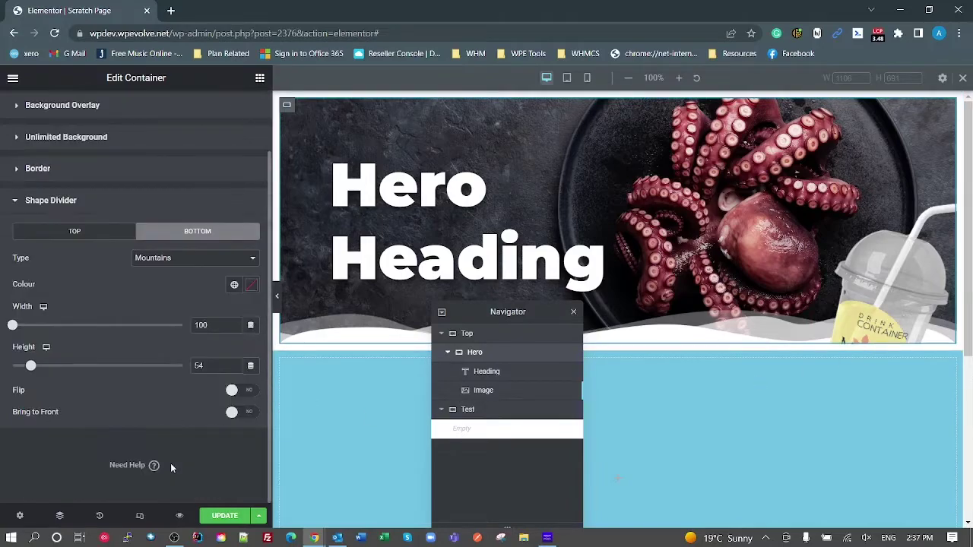
Step: Bring the Mountains divider to front and set the cup image's vertical offset to -90 px
left_click(233, 418)
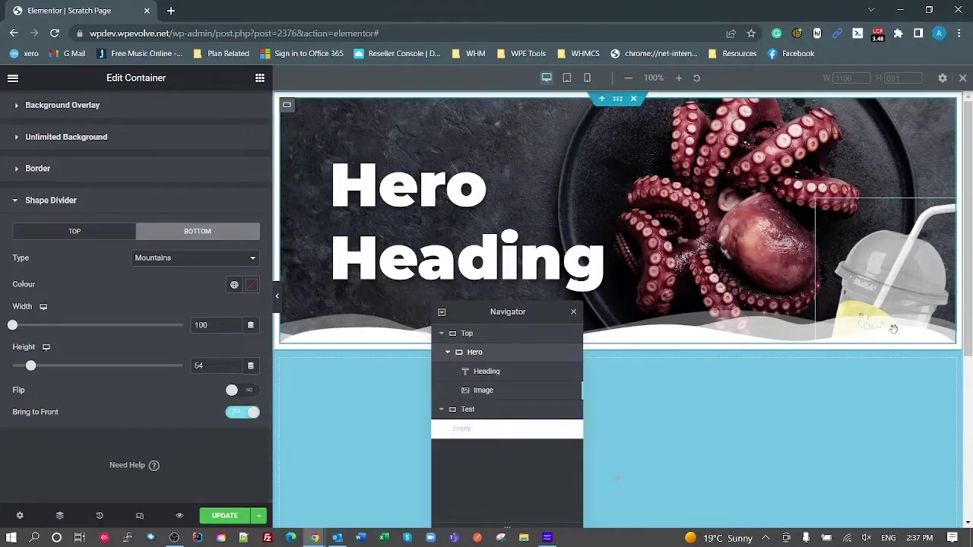
left_click(483, 390)
scroll(137, 414, "down", 3)
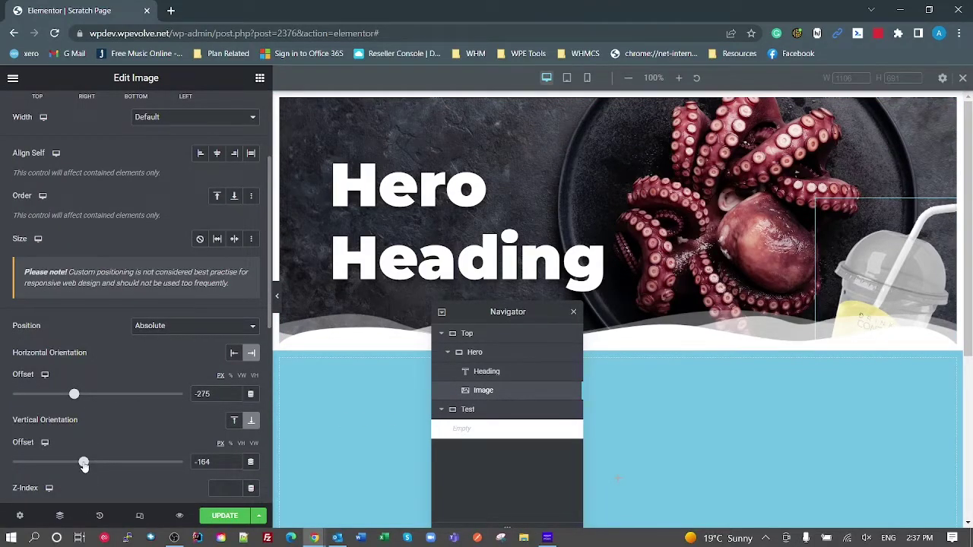
mouse_move(84, 463)
left_mouse_down()
mouse_move(97, 464)
mouse_move(91, 480)
left_mouse_up()
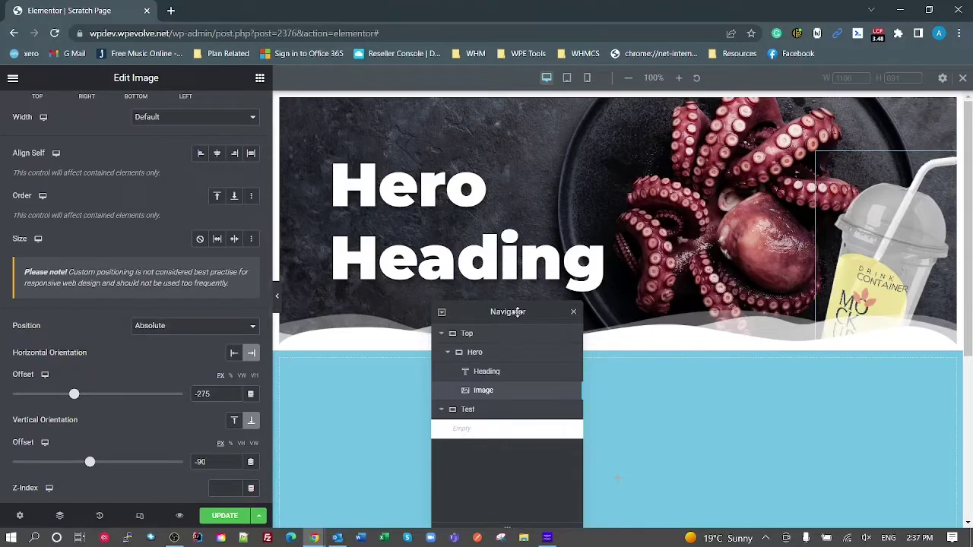
left_click_drag(517, 312, 433, 286)
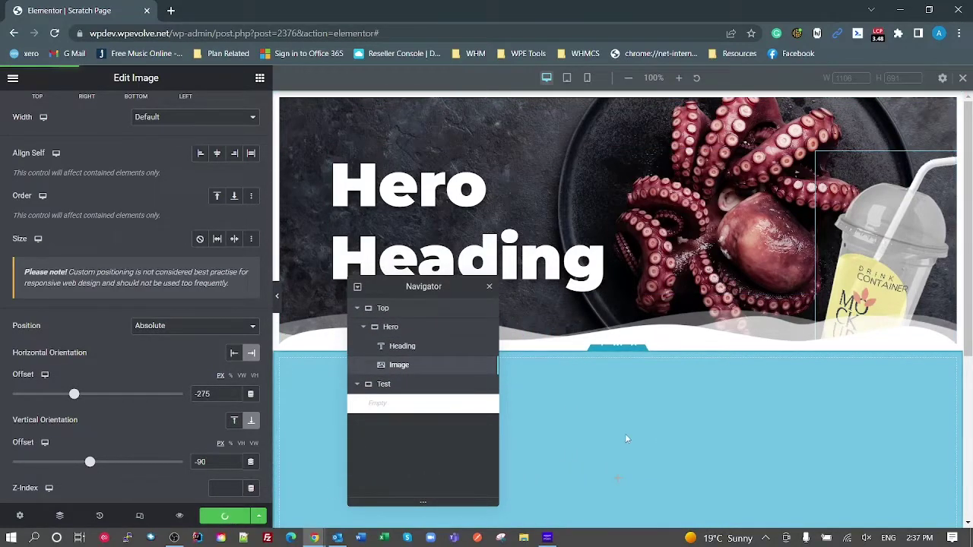
Step: On the live page, widen the responsive viewport, then turn device emulation off for full width
key("alt+Tab")
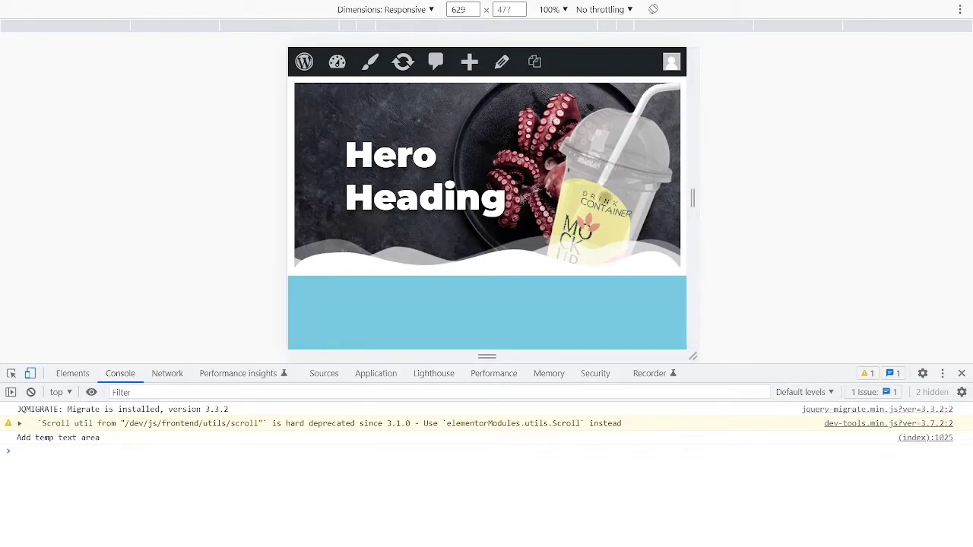
left_click_drag(691, 199, 628, 243)
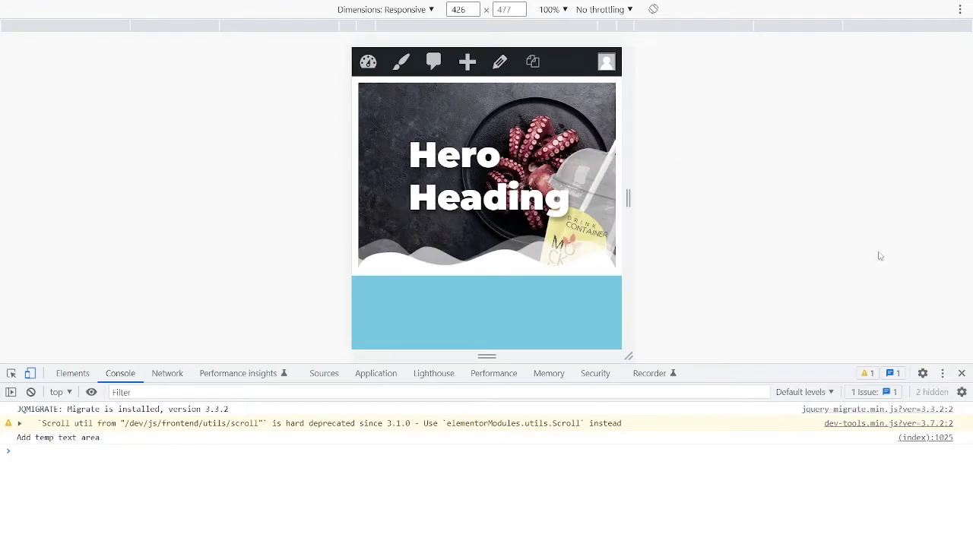
left_click(30, 374)
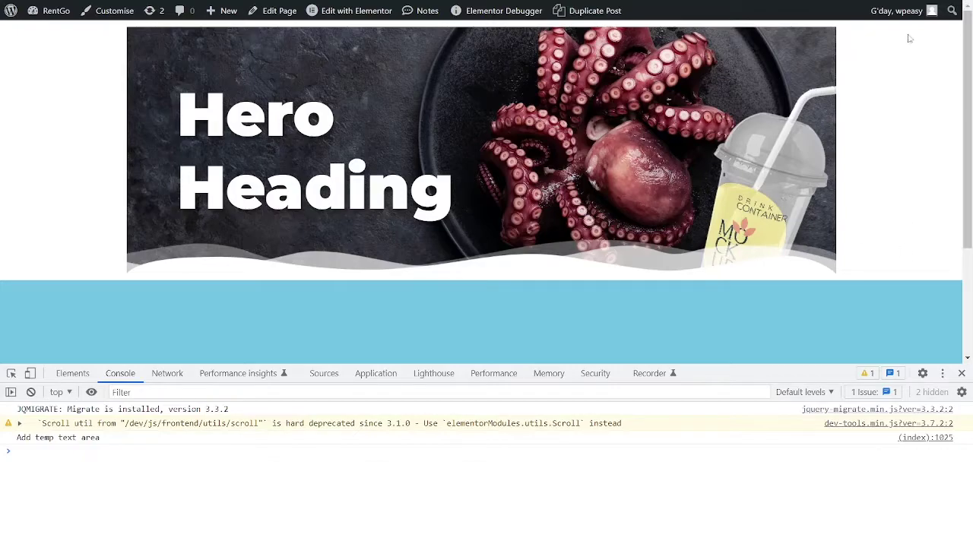
key("alt+Tab")
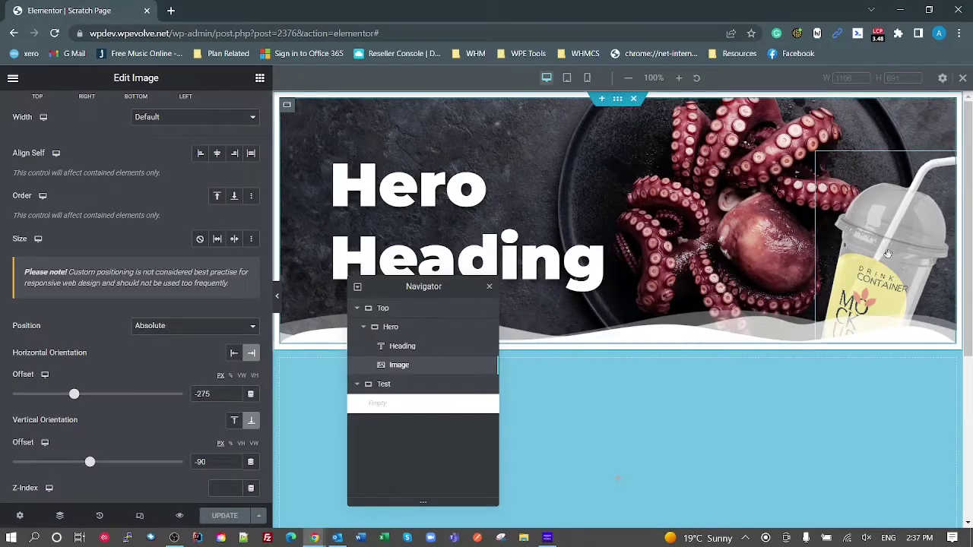